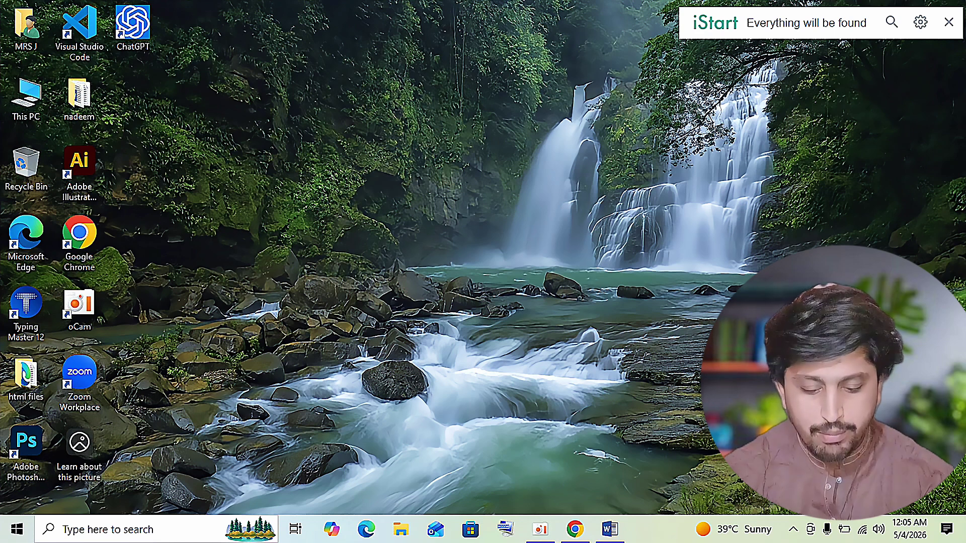
Switch to the open Word document and look over its data entry paragraphs and pictures
left_click(609, 529)
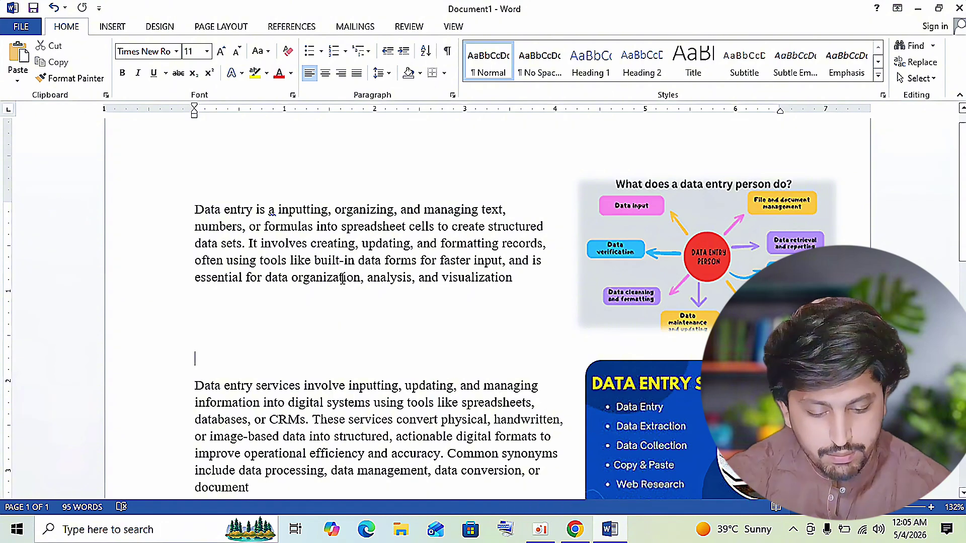
left_click(895, 507)
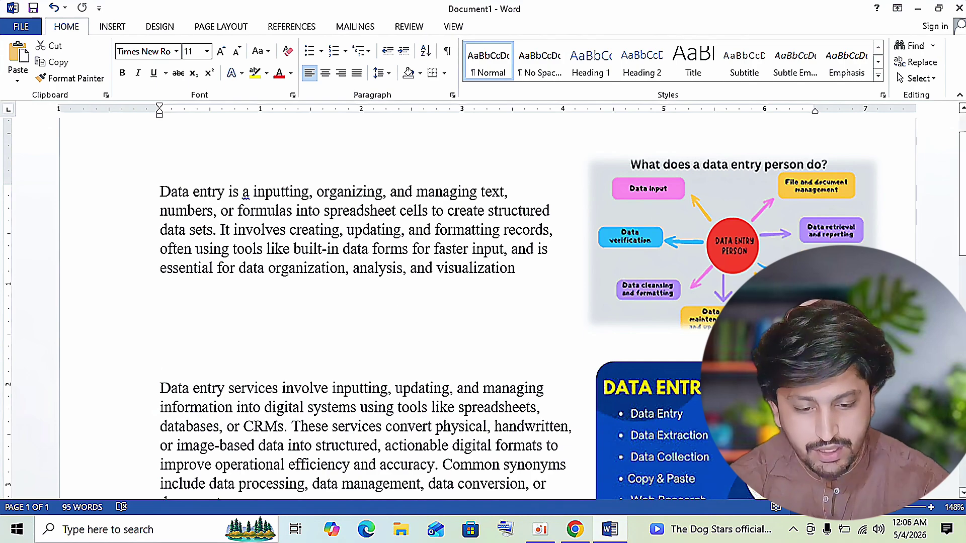
scroll(918, 203, "down", 1)
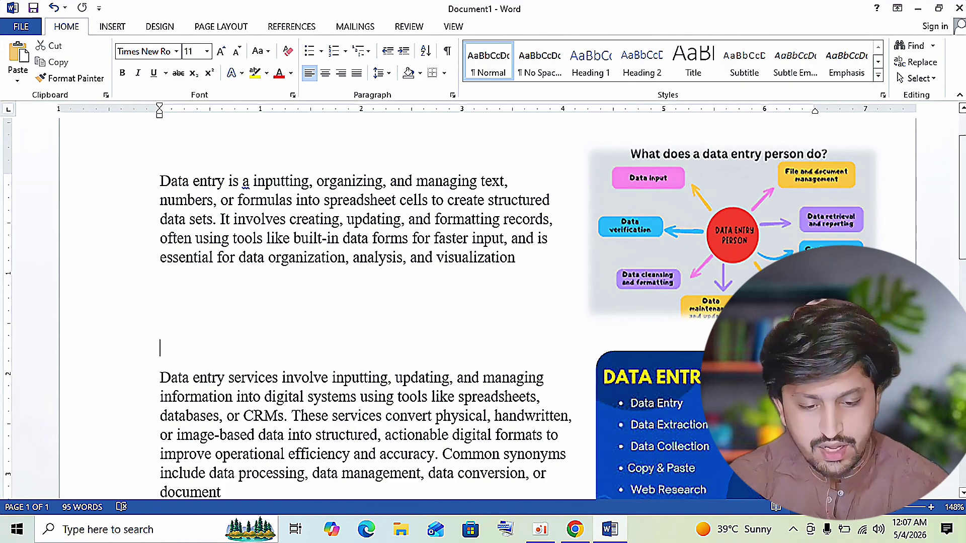
scroll(483, 317, "down", 2)
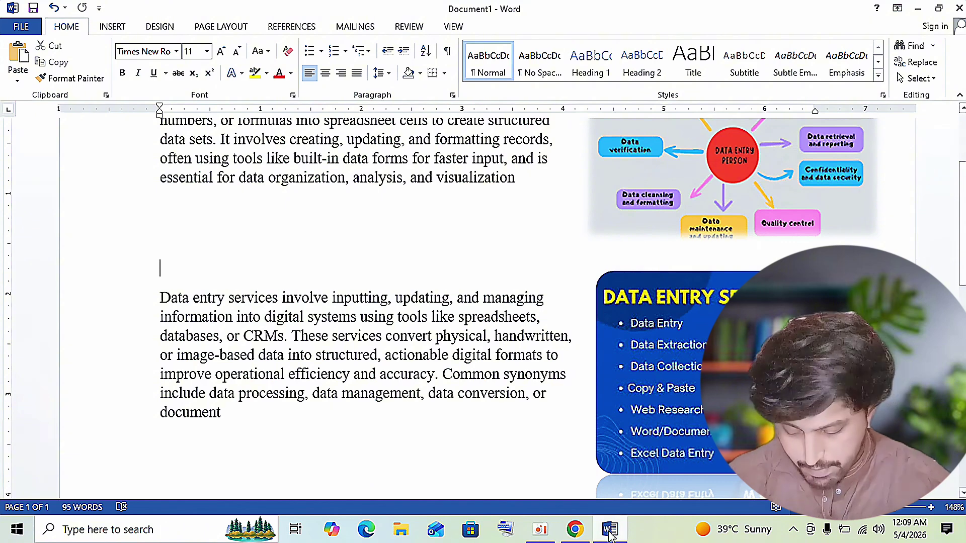
Launch Excel and create a blank workbook
key("super+r")
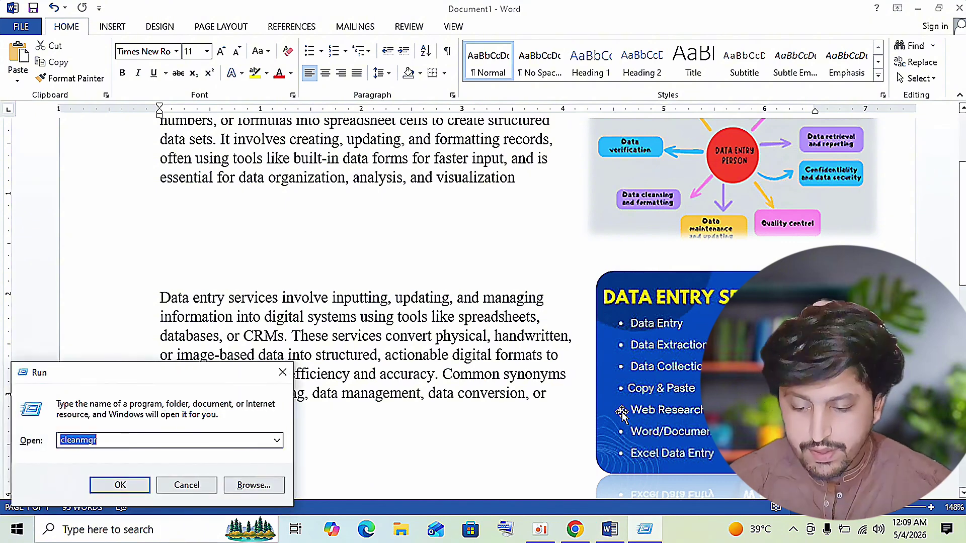
key("Escape")
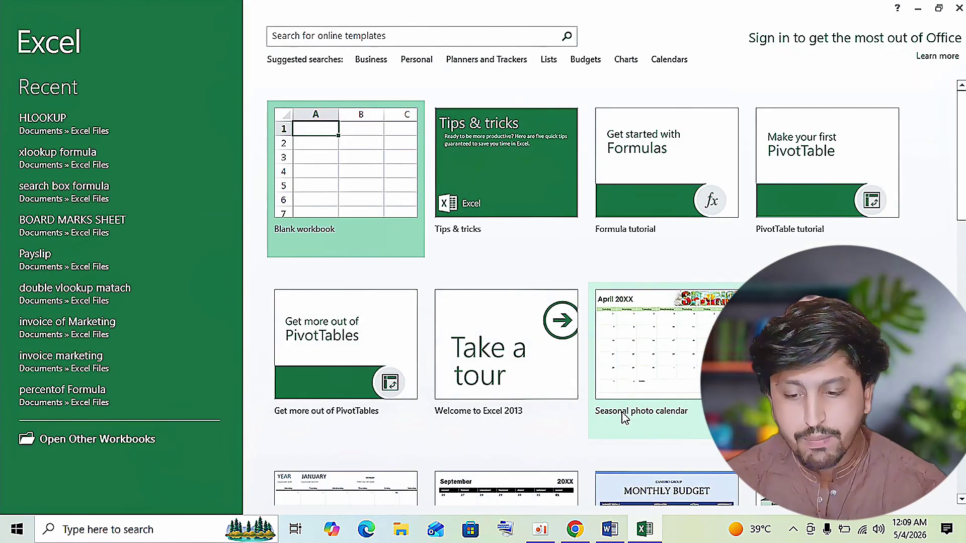
left_click(400, 161)
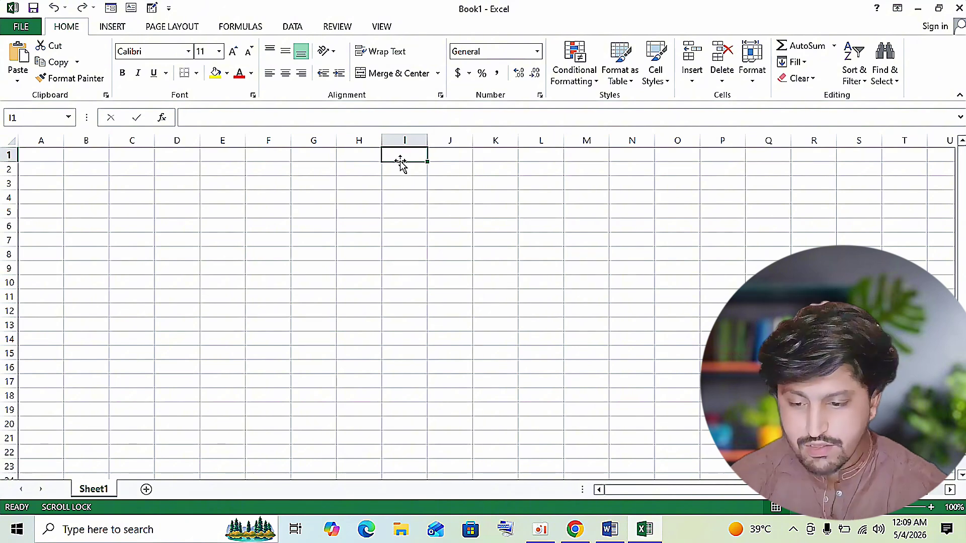
Enter the column headers "so/no" in cell C5 and "name" in cell D5
left_click(143, 206)
type("so/no")
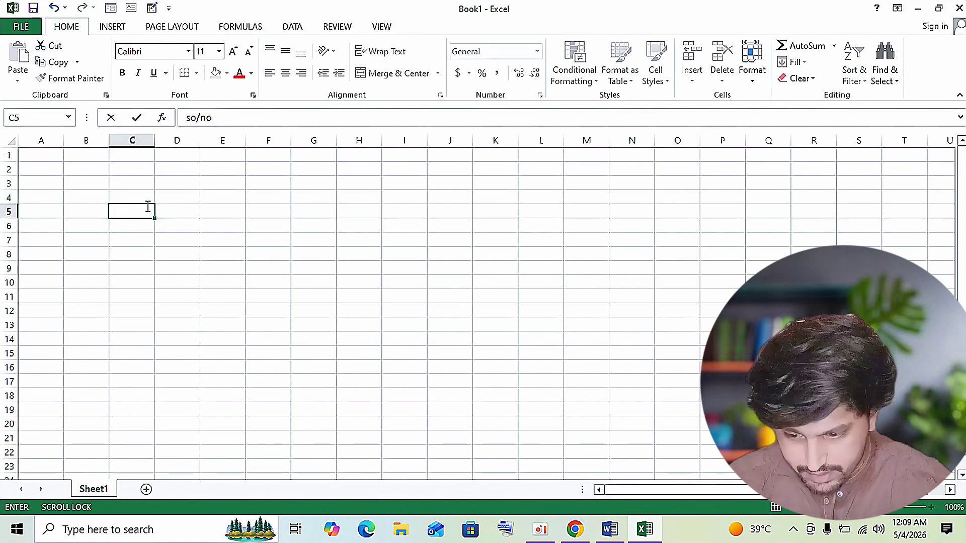
scroll(146, 206, "right", 1)
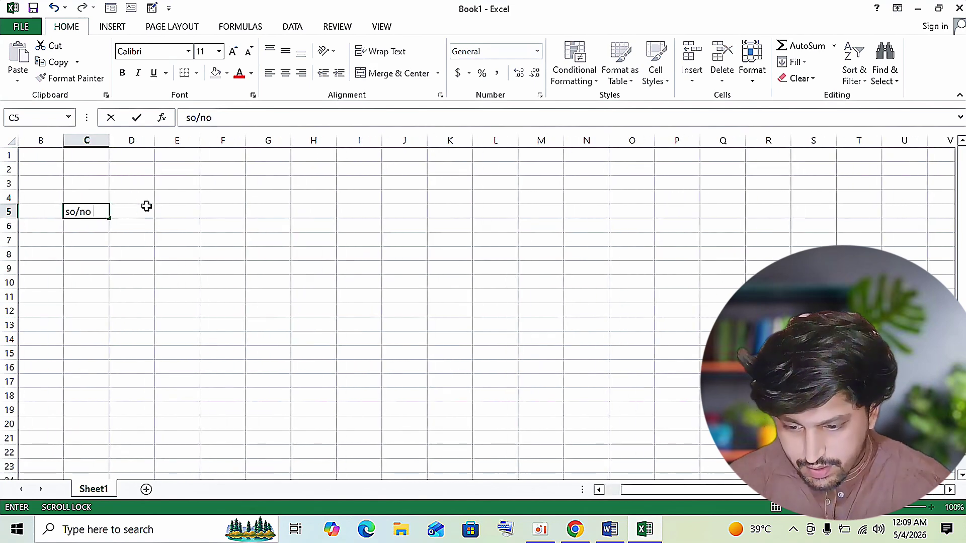
key("Return")
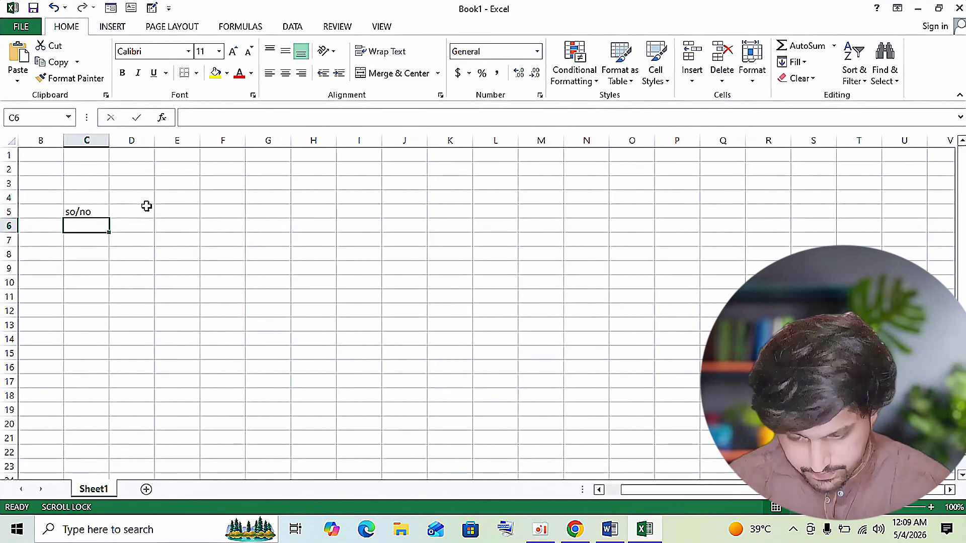
left_click(146, 206)
type("name")
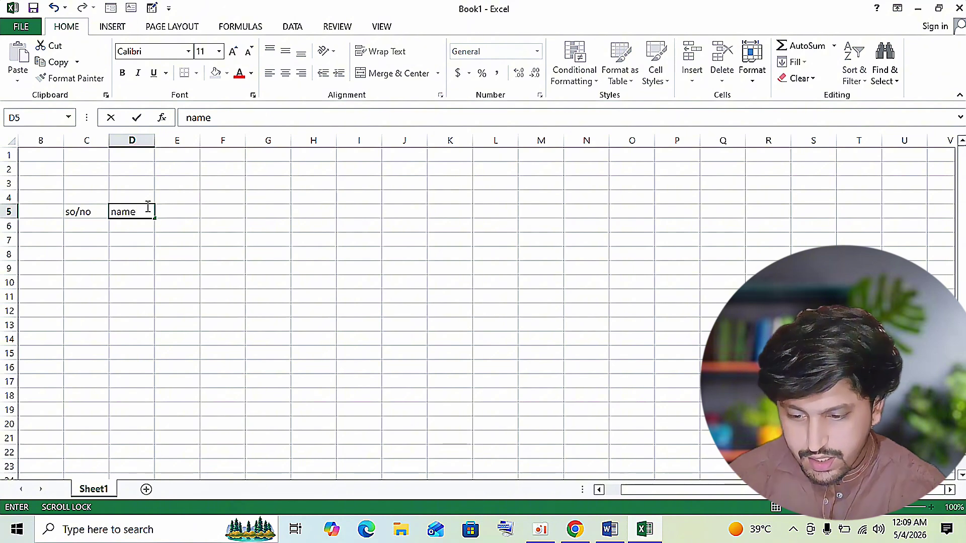
Enter the column header "designation" in cell E5
left_click(184, 207)
type("desig")
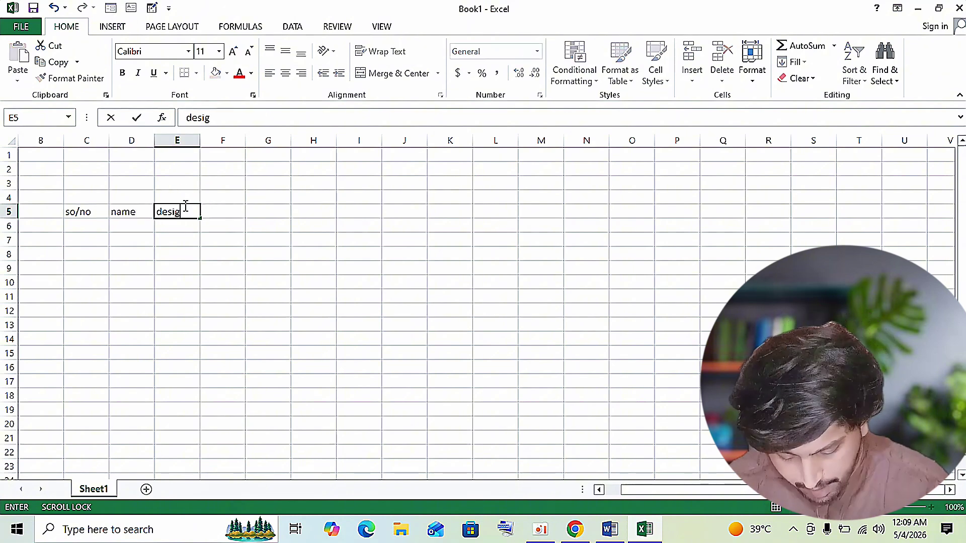
type("nation")
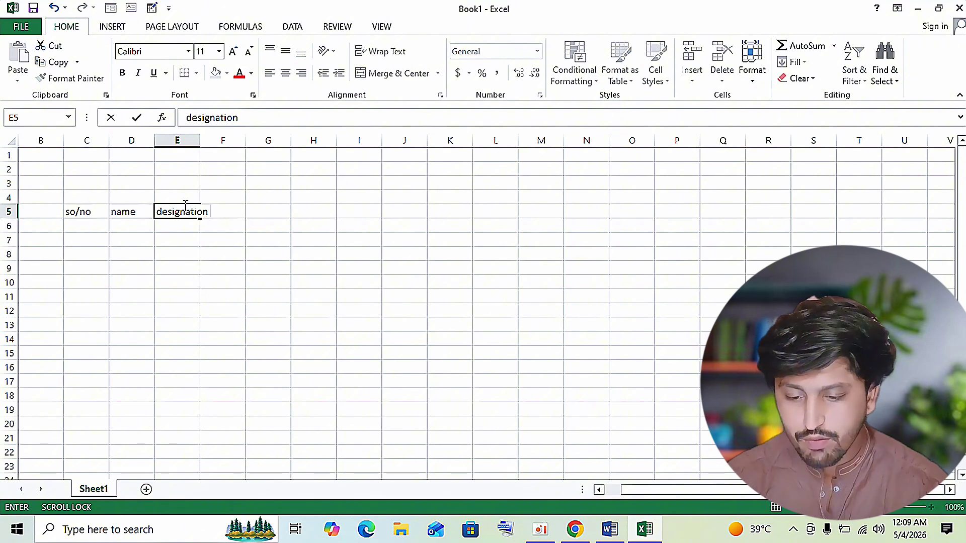
left_click(230, 207)
left_click(263, 224)
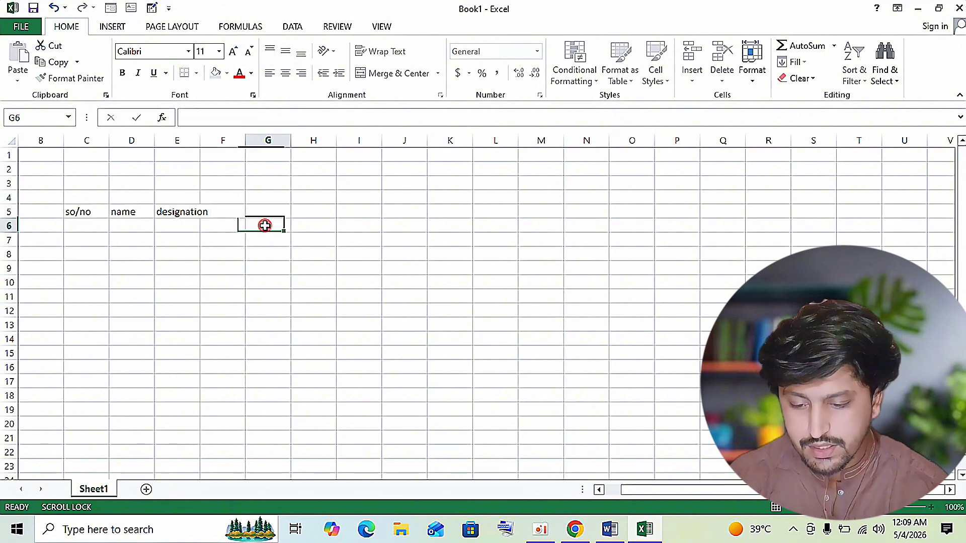
Enter the column header "Basic salary" in cell F5 and auto-fit column E to its contents
left_click(219, 206)
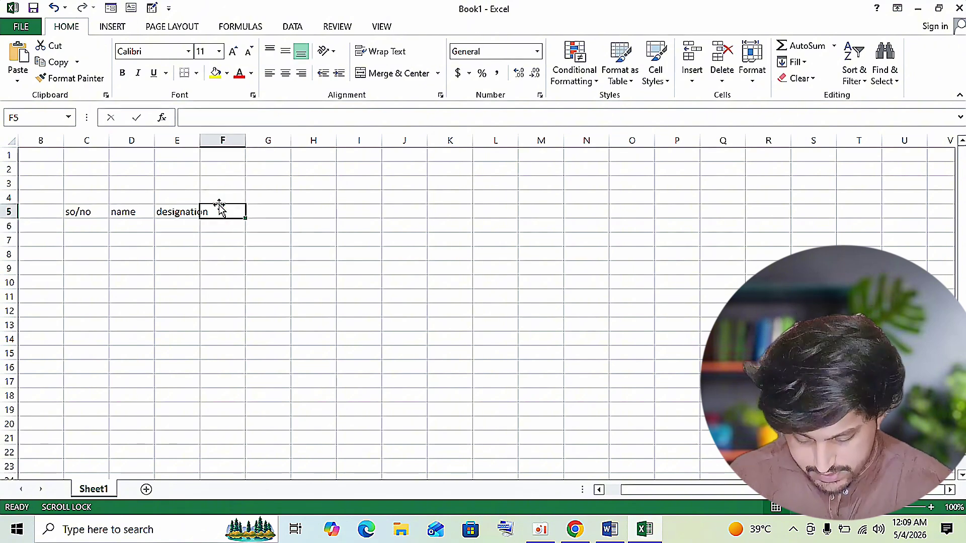
type("Basic d")
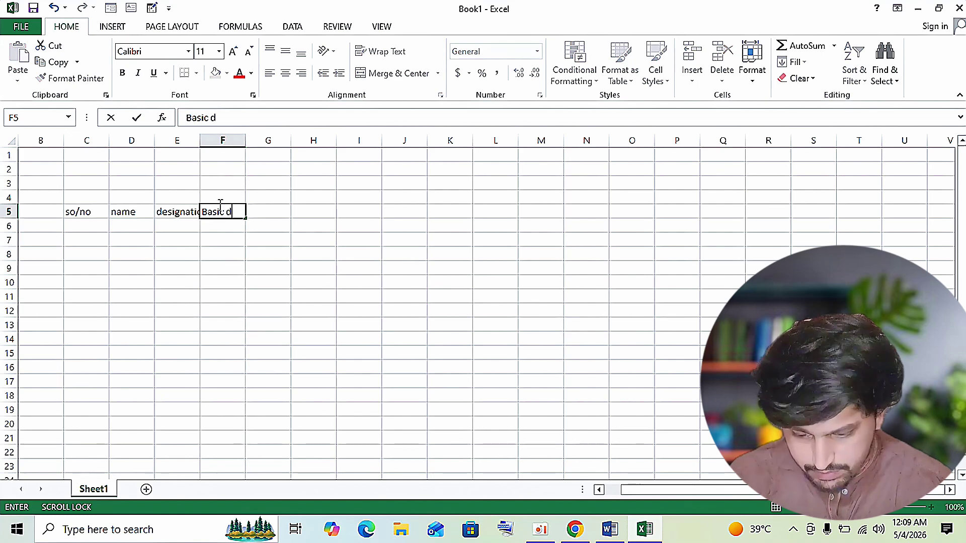
key("BackSpace")
type("sal")
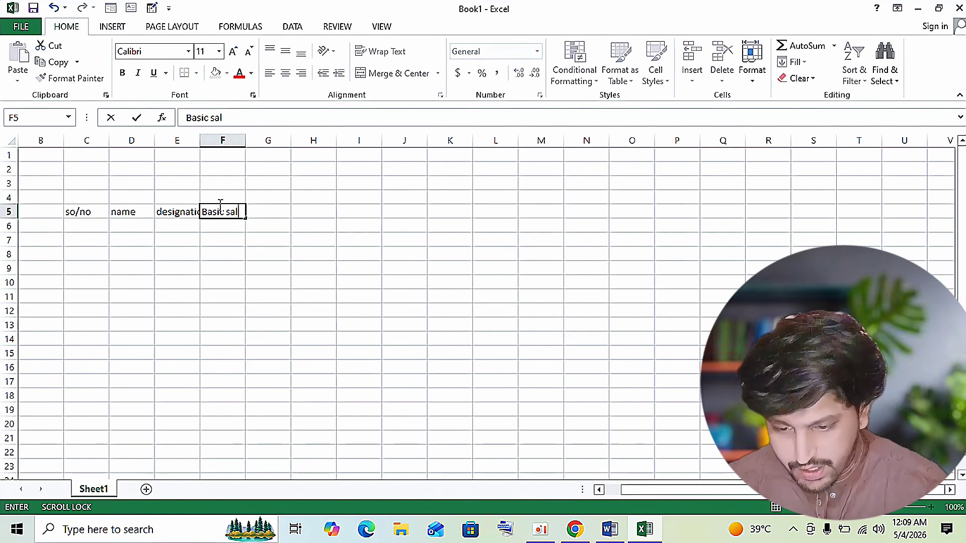
type("ary")
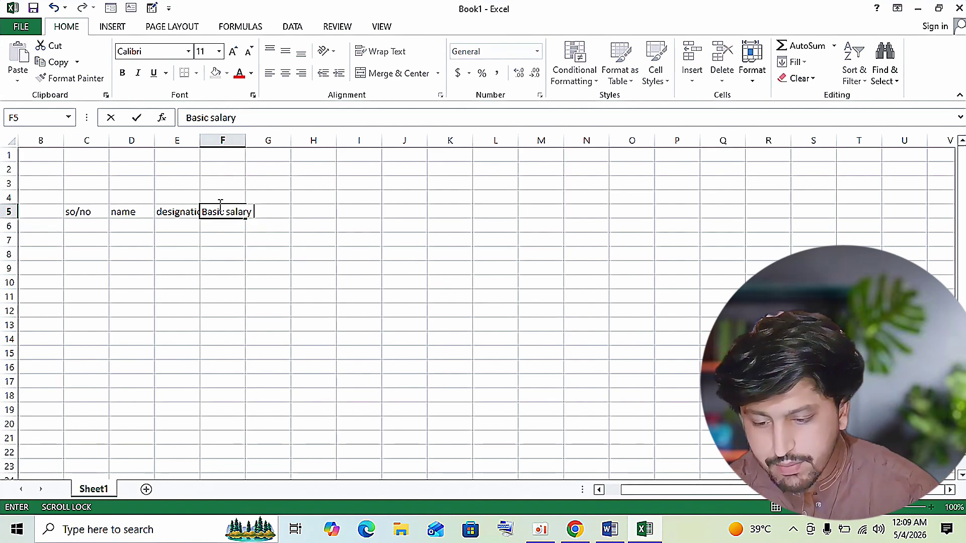
left_click(388, 251)
double_click(201, 140)
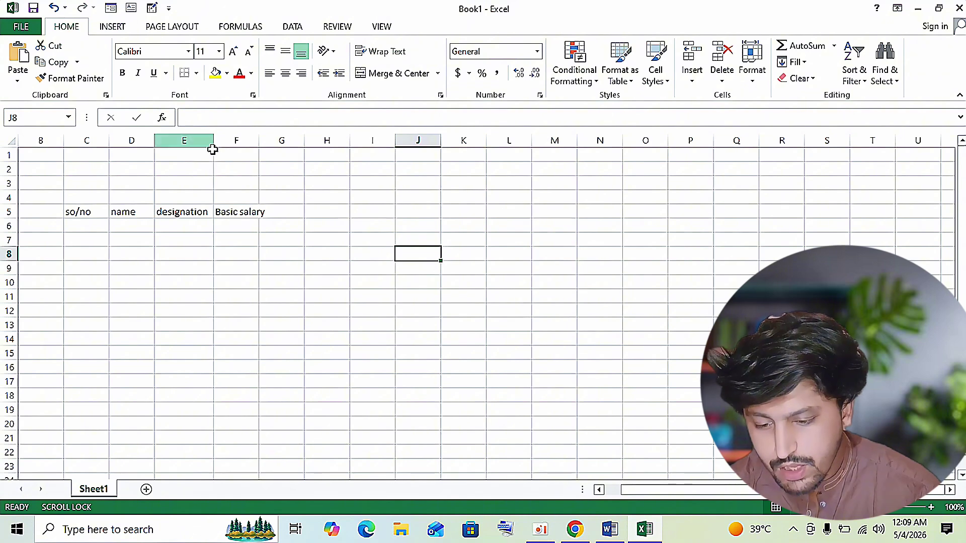
Open the data entry form for the header range C5:G5, using its first row as column labels
left_click_drag(75, 212, 265, 209)
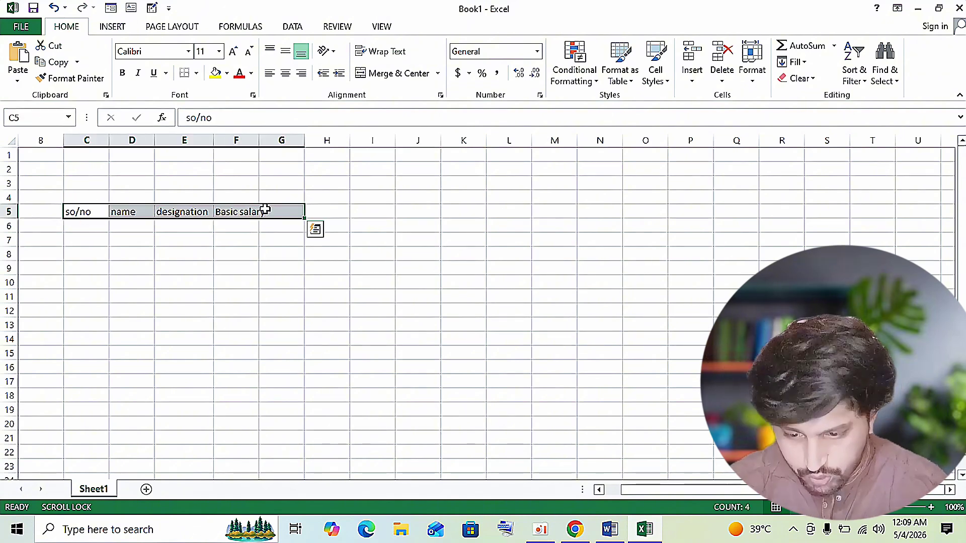
key("alt+h")
key("s")
key("f")
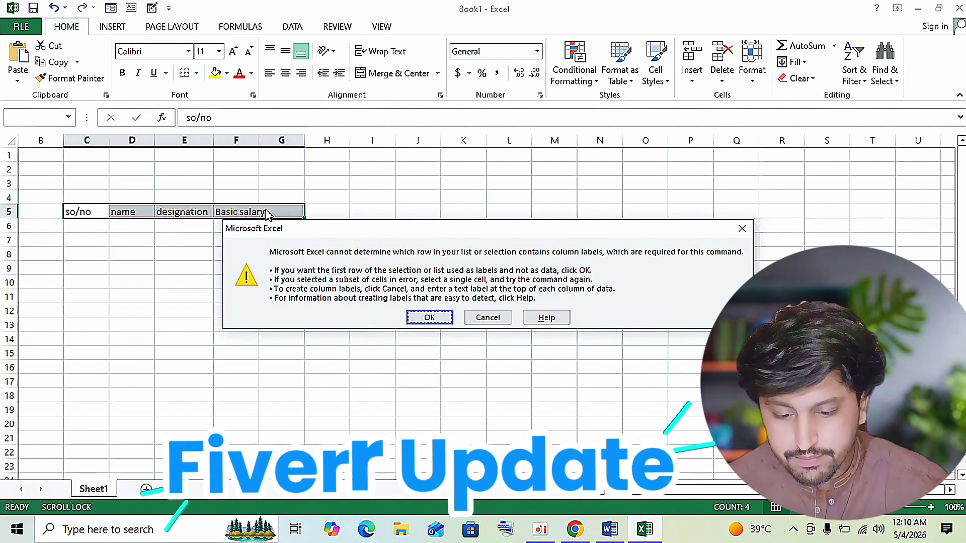
key("Return")
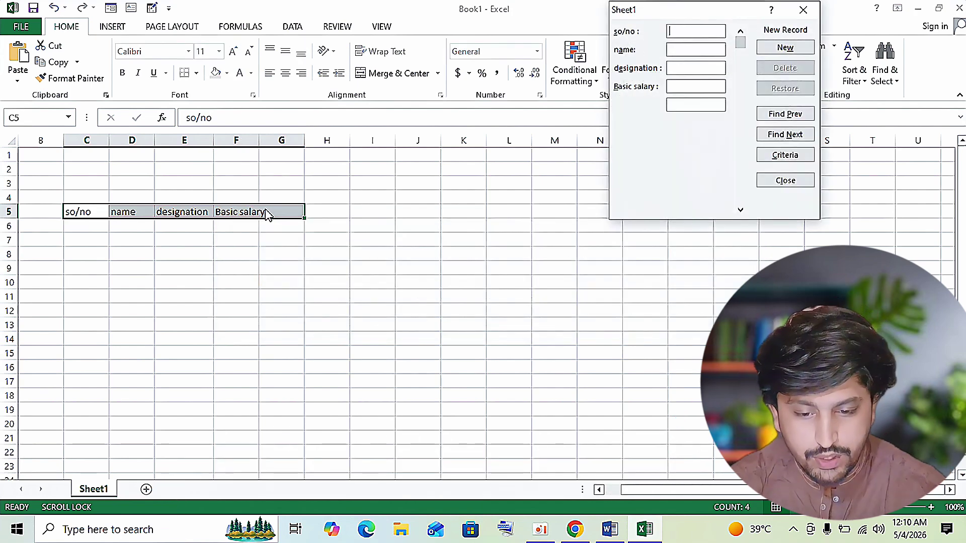
Move the data form closer to the table and add a record with so/no 1
left_click_drag(702, 7, 479, 115)
type("1")
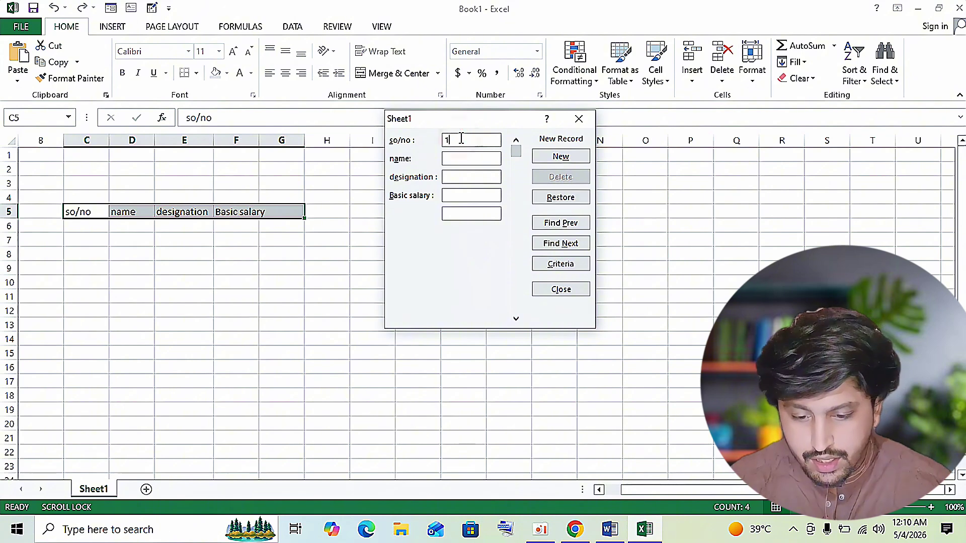
key("Return")
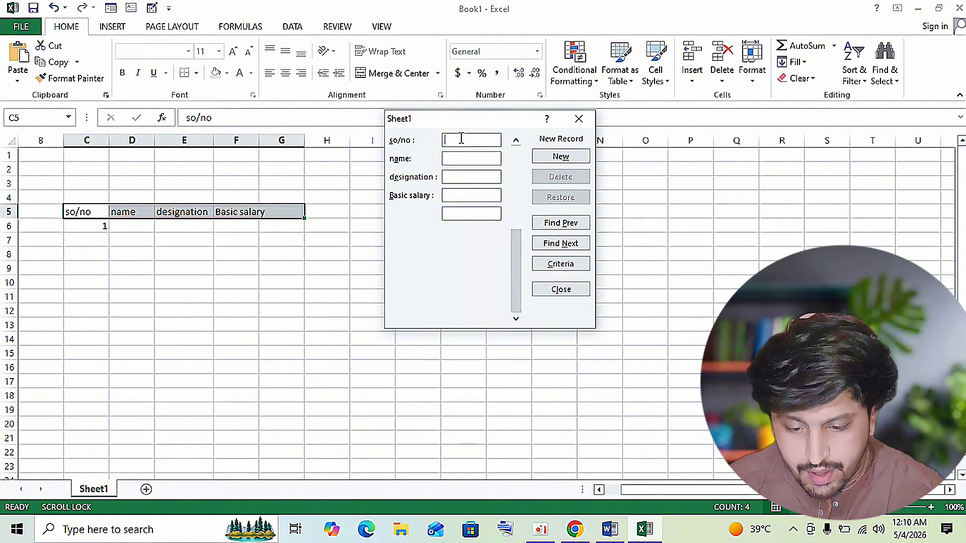
Fill in the person's name and the designation "Garphic designing" for a new record in the form
left_click(457, 150)
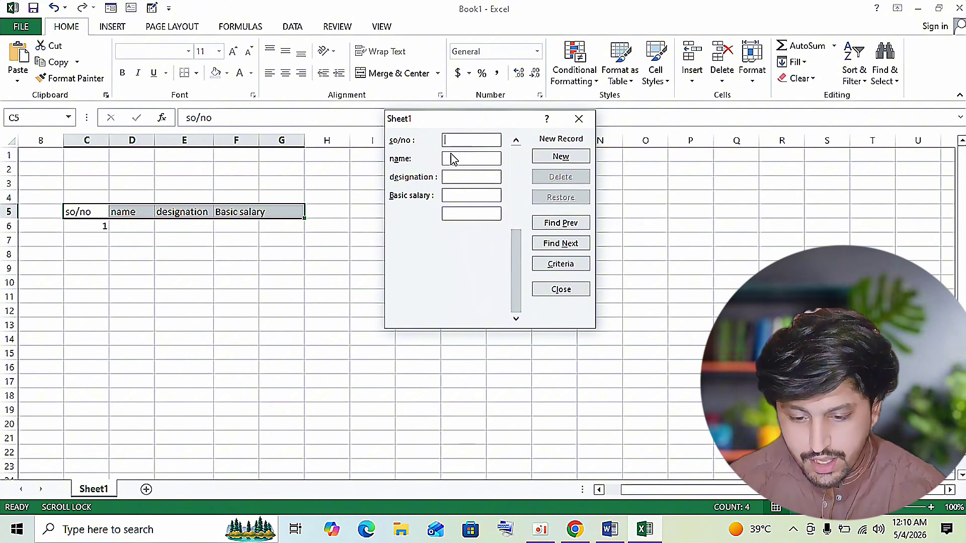
left_click(454, 158)
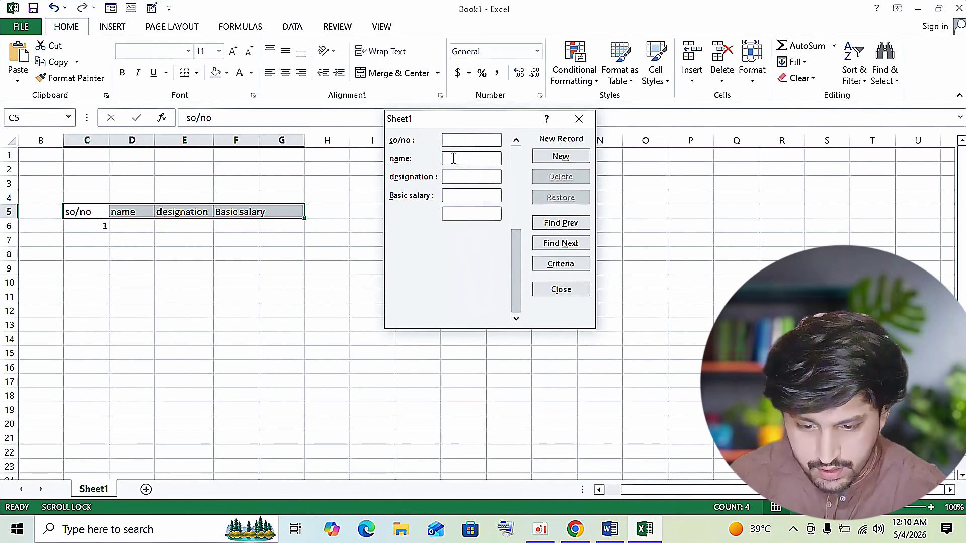
type("javed")
left_click(451, 173)
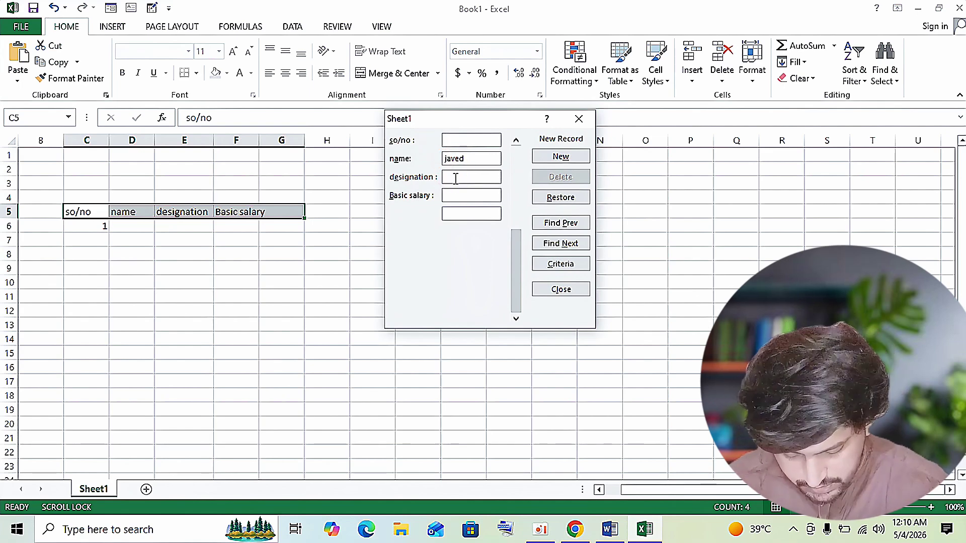
type("Gapb")
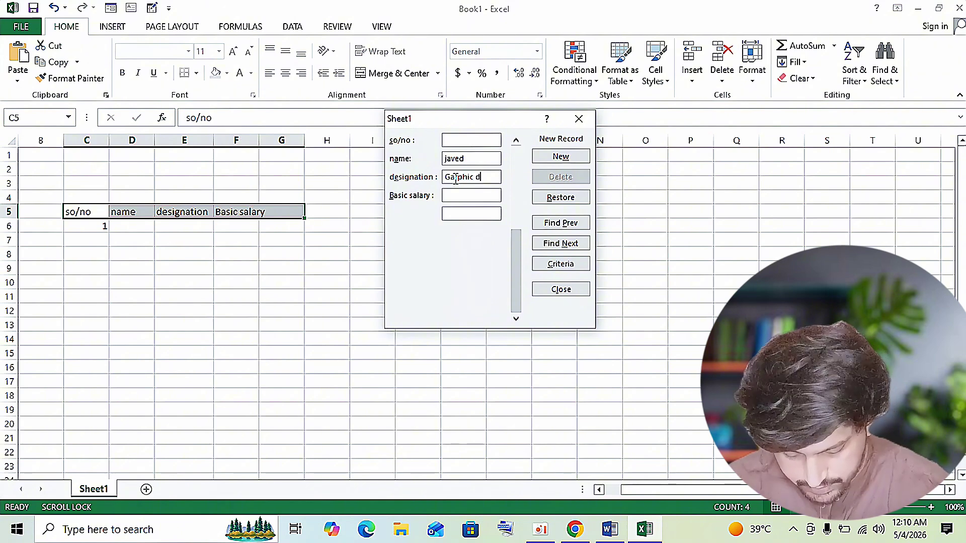
type("esigning")
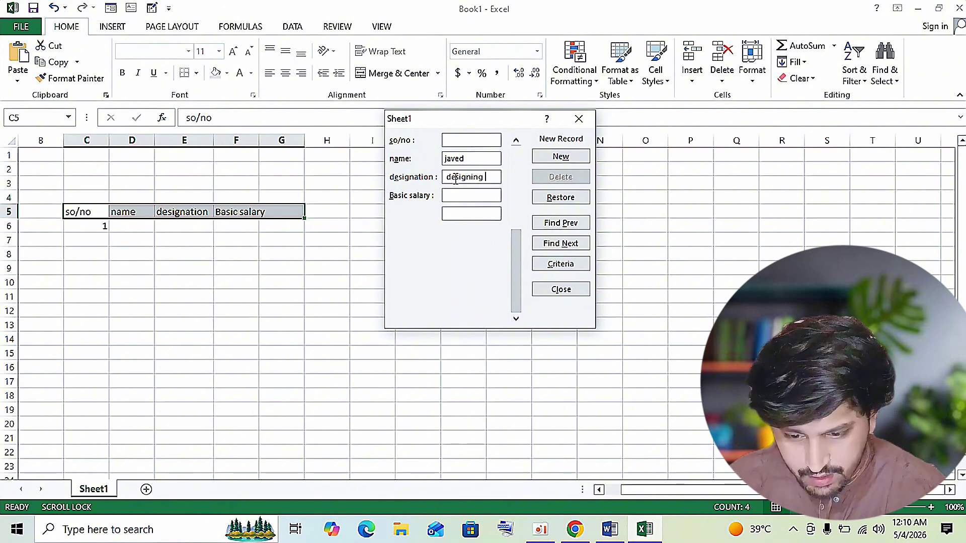
Set the record's Basic salary to 800000 and add the record to the sheet
left_click(462, 196)
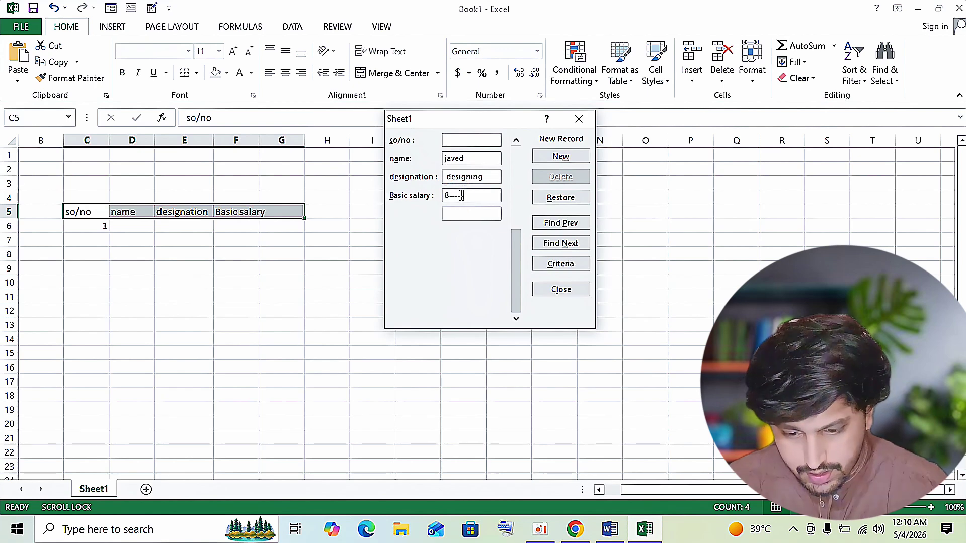
type("8---")
key("BackSpace")
key("BackSpace")
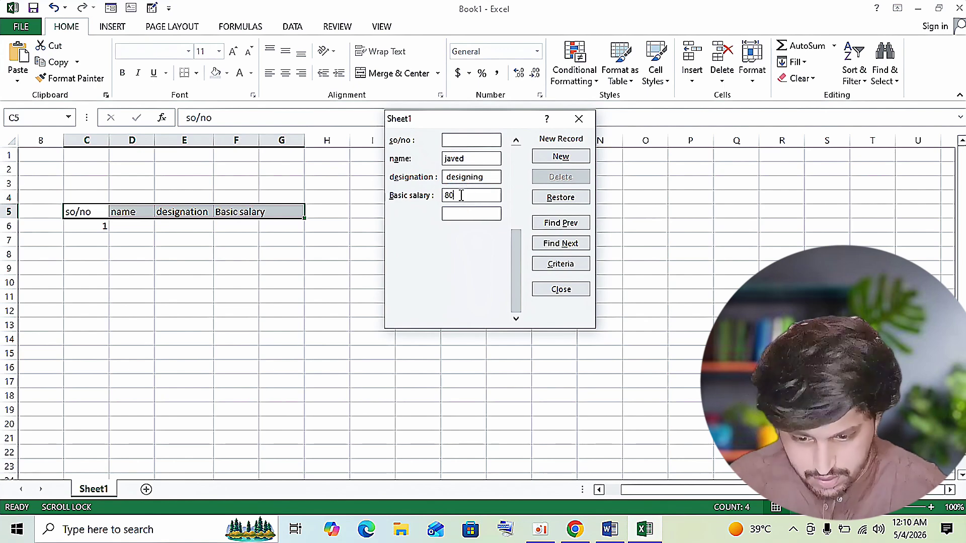
type("0000")
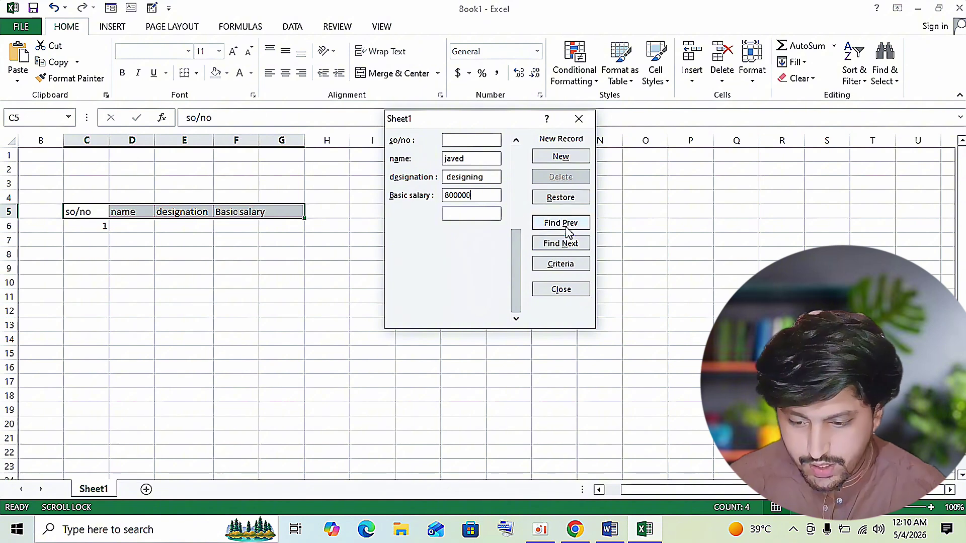
left_click(565, 157)
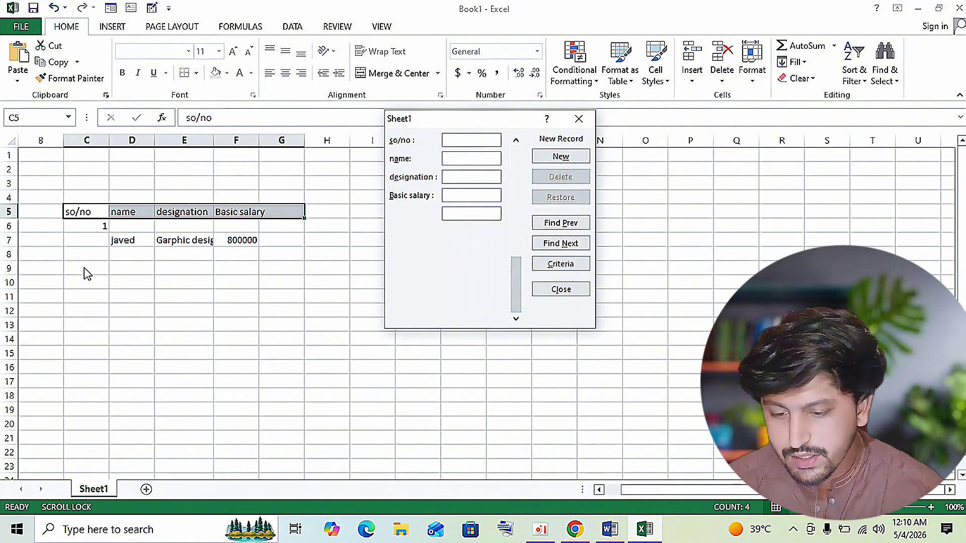
Close the data entry form and return to the worksheet
left_click(211, 144)
left_click(130, 233)
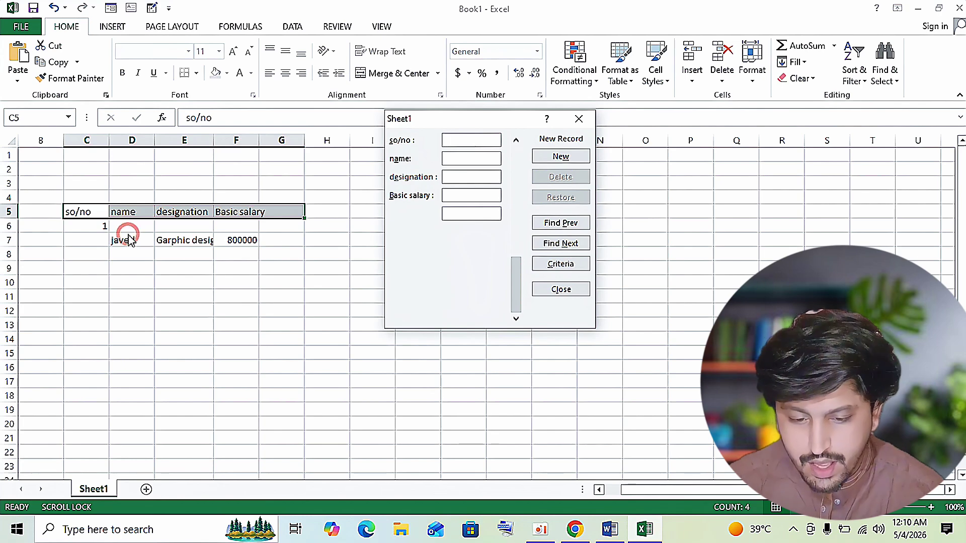
left_click(584, 119)
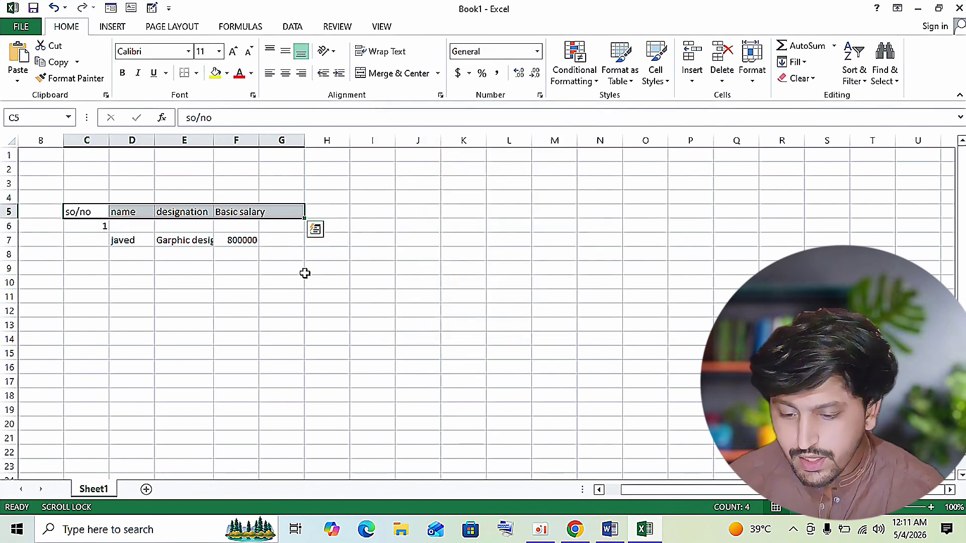
Move the name, designation and salary entries from row 7 up to row 6 beside so/no 1, and select C5:G6
left_click(308, 270)
left_click_drag(140, 246, 232, 243)
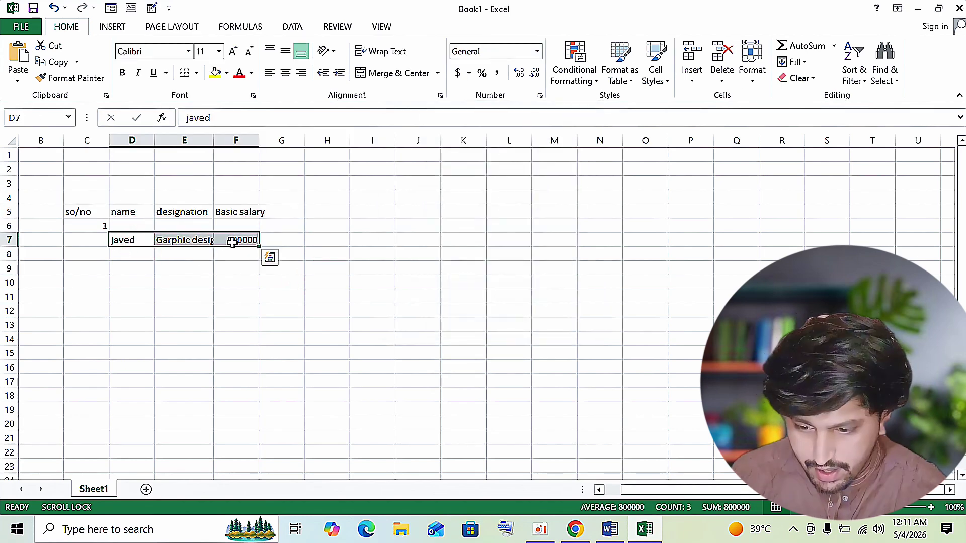
key("ctrl+c")
left_click(132, 224)
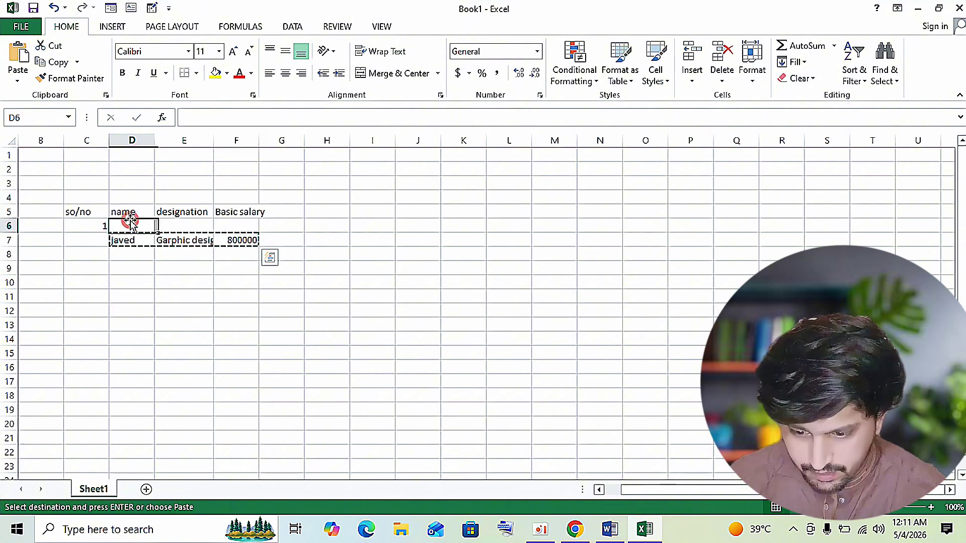
key("ctrl+v")
left_click_drag(370, 251, 184, 234)
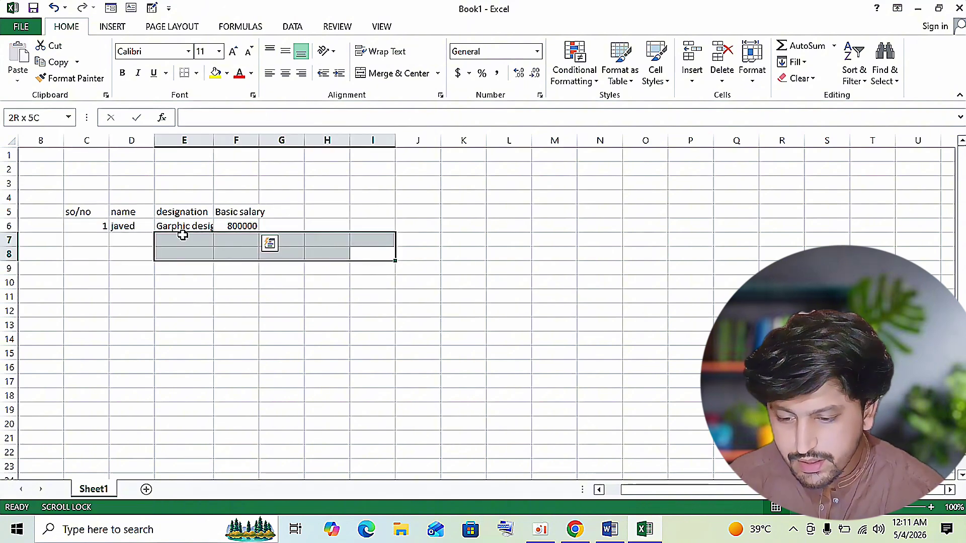
left_click(111, 244)
left_click_drag(83, 211, 260, 221)
key("alt")
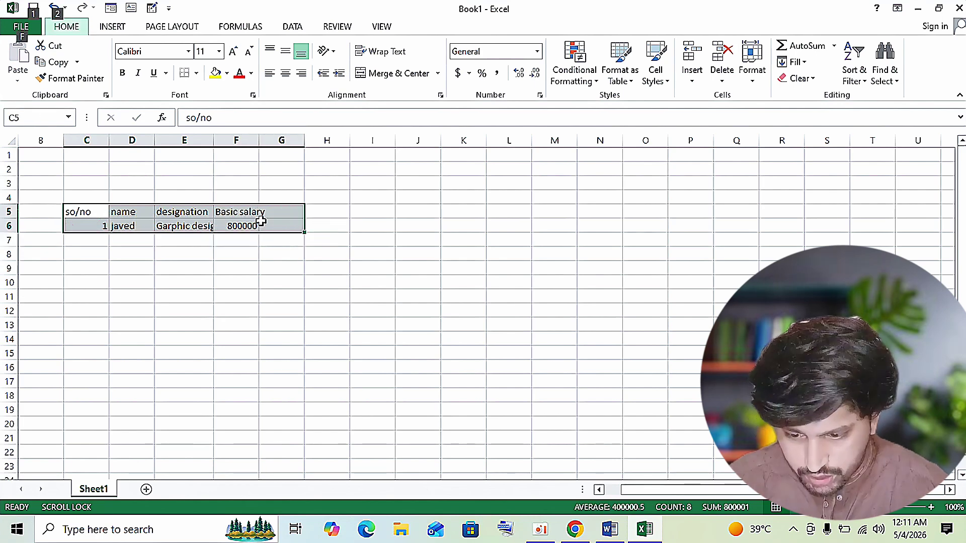
key("d")
key("p")
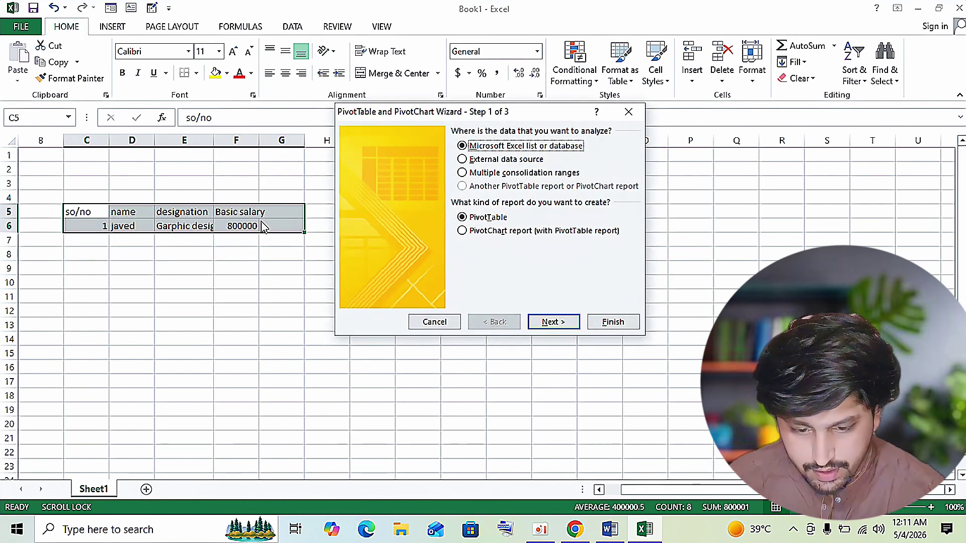
left_click(628, 112)
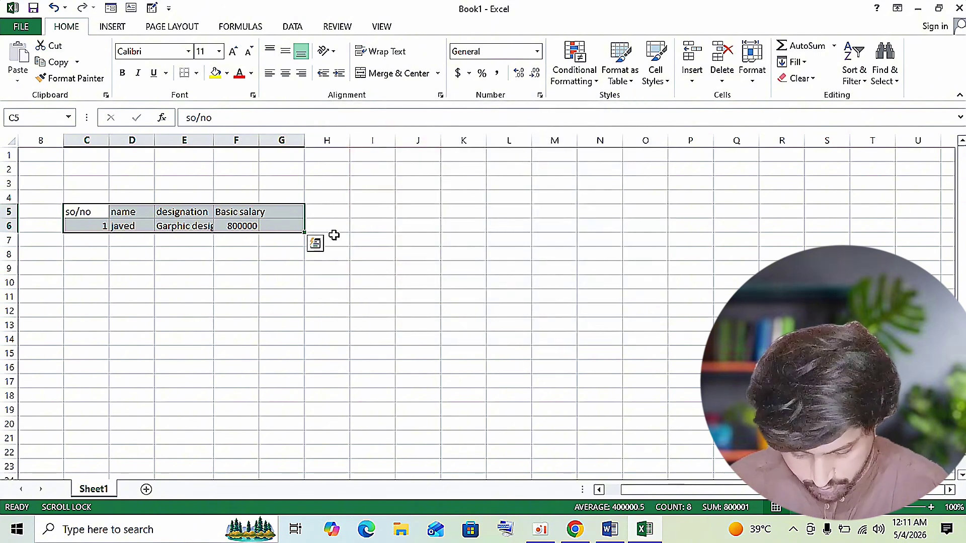
Open the data entry form and start a new record with so/no 2 and the person's name
key("alt")
key("d")
key("o")
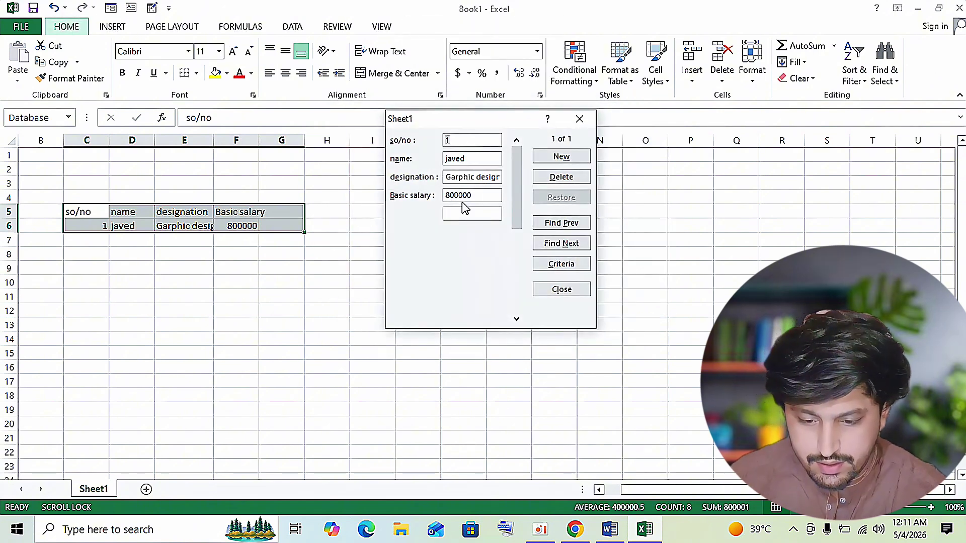
left_click(561, 157)
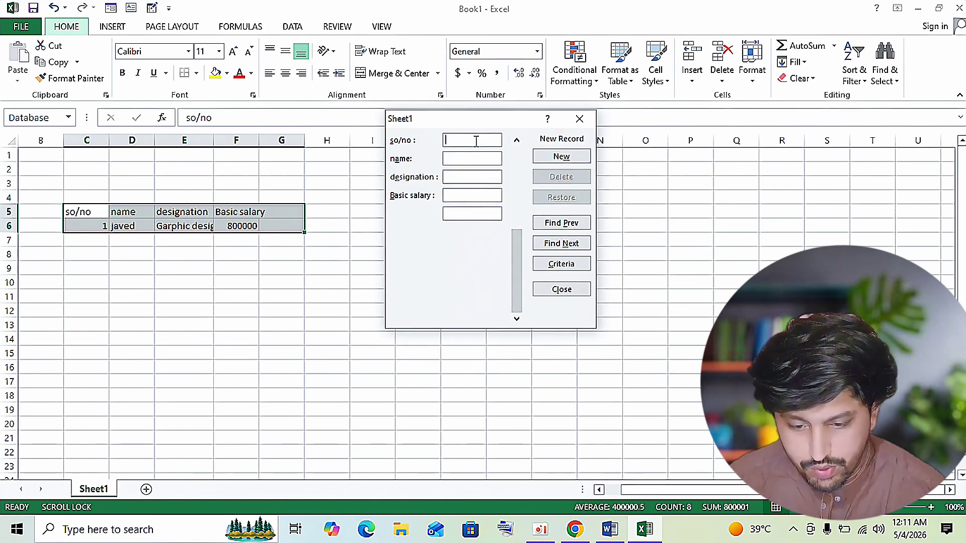
type("2")
left_click(463, 158)
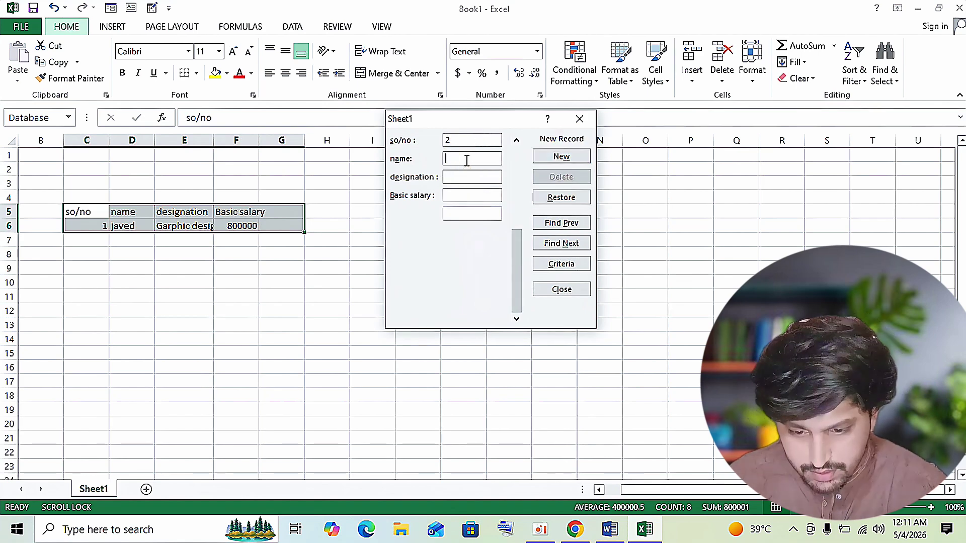
type("asaed")
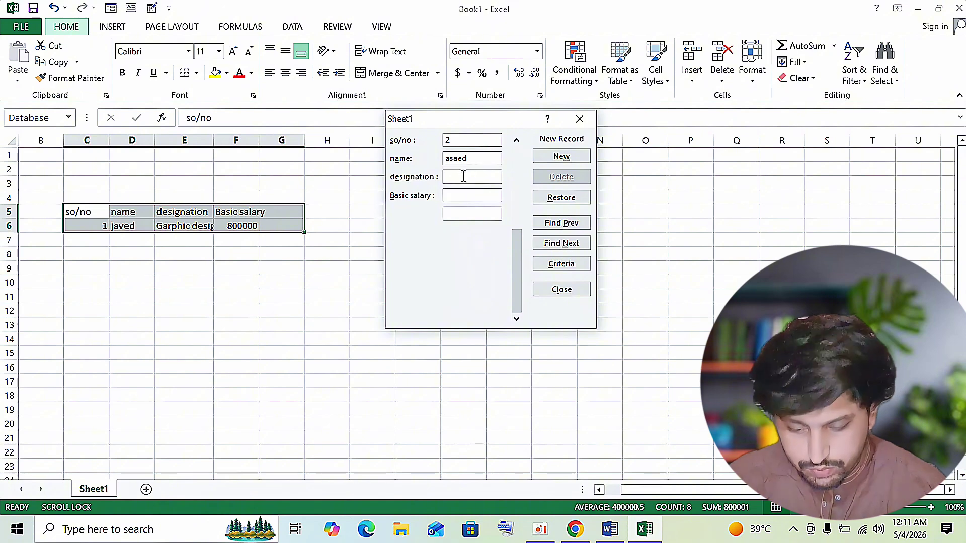
Complete the record with designation "web designer" and Basic salary 10000, add it to the sheet and close the form
left_click(461, 178)
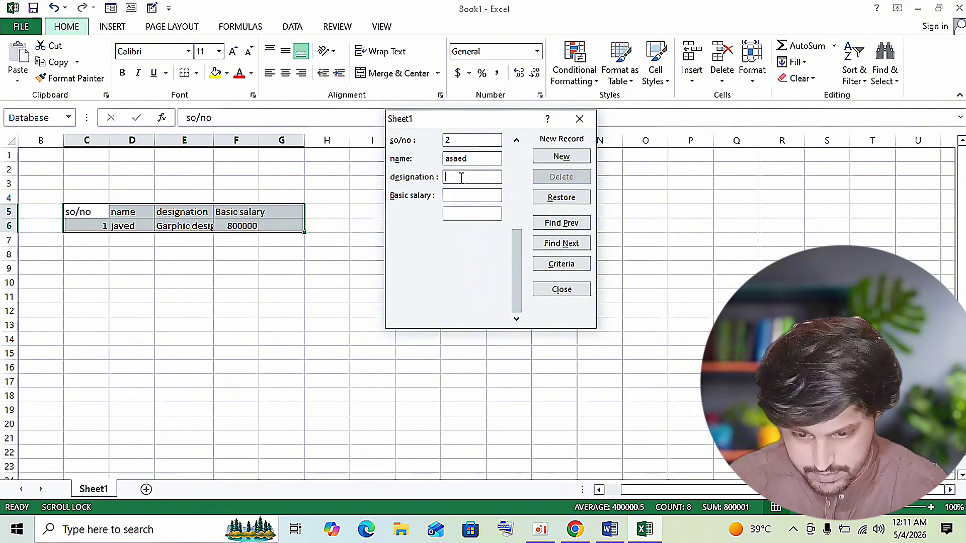
type("web de")
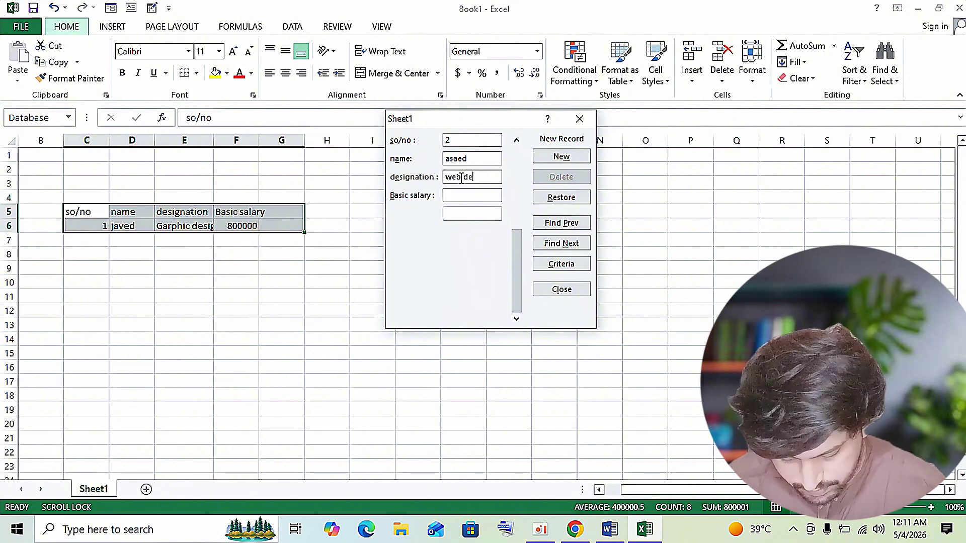
type("signer")
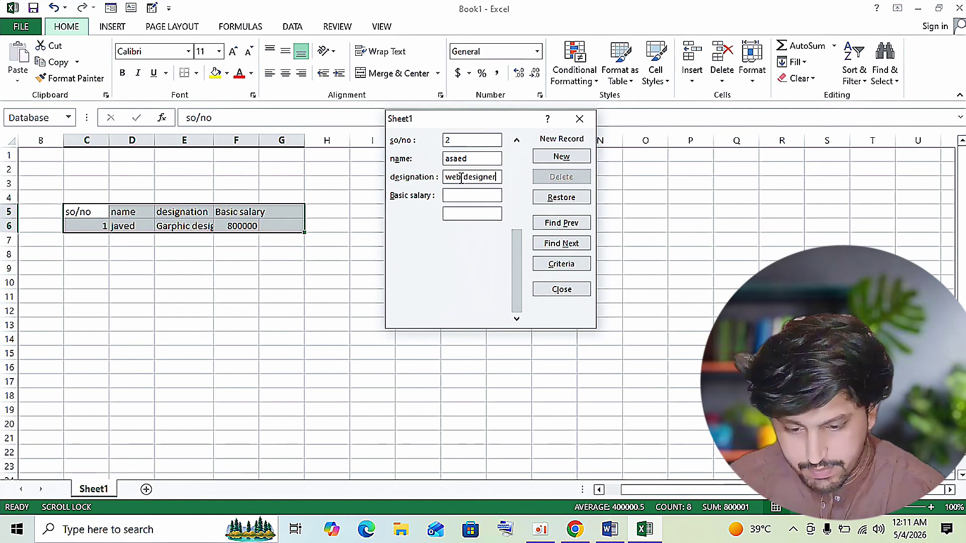
left_click(459, 196)
type("1")
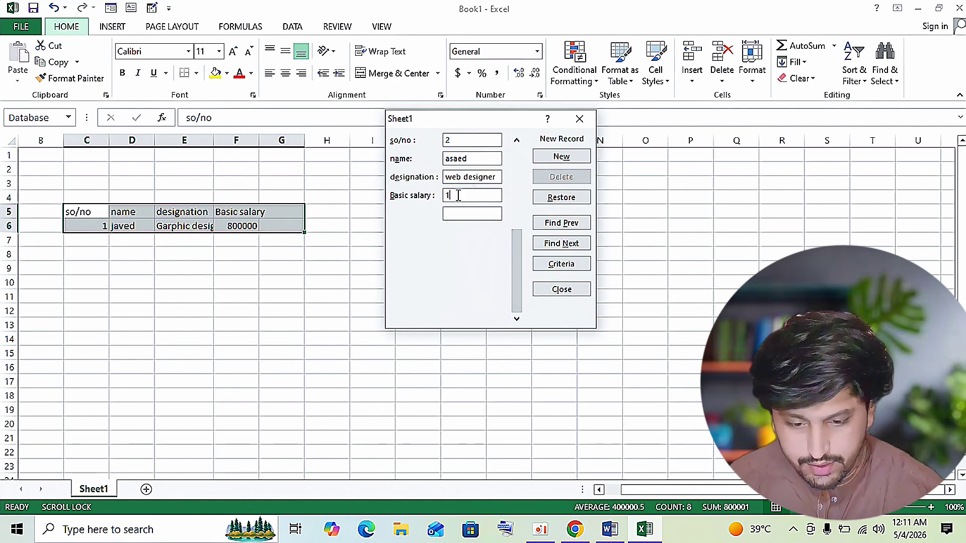
type("0000")
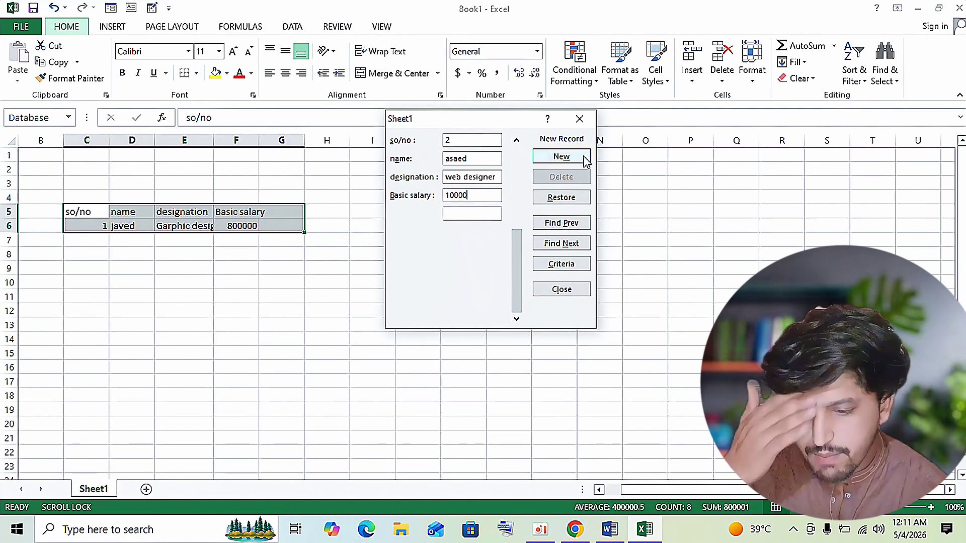
left_click(584, 159)
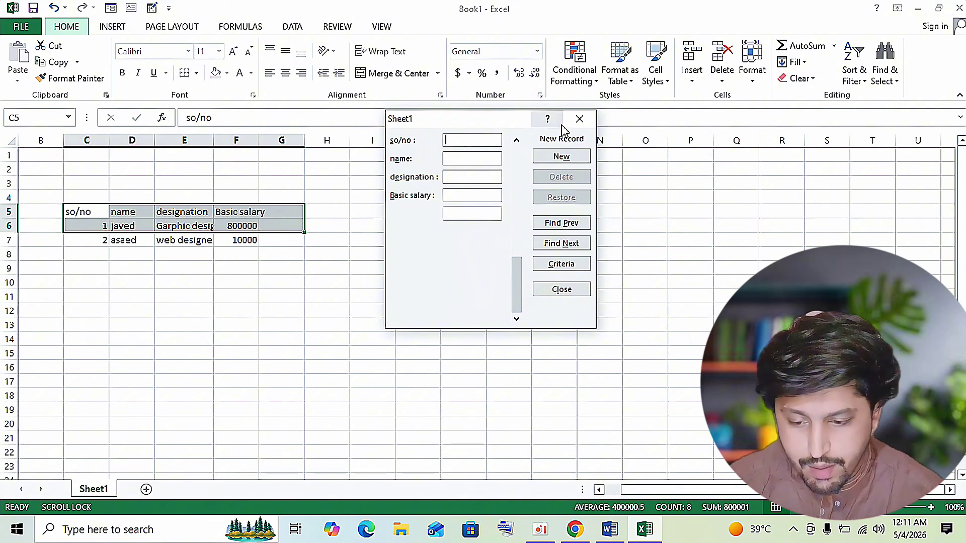
left_click(580, 119)
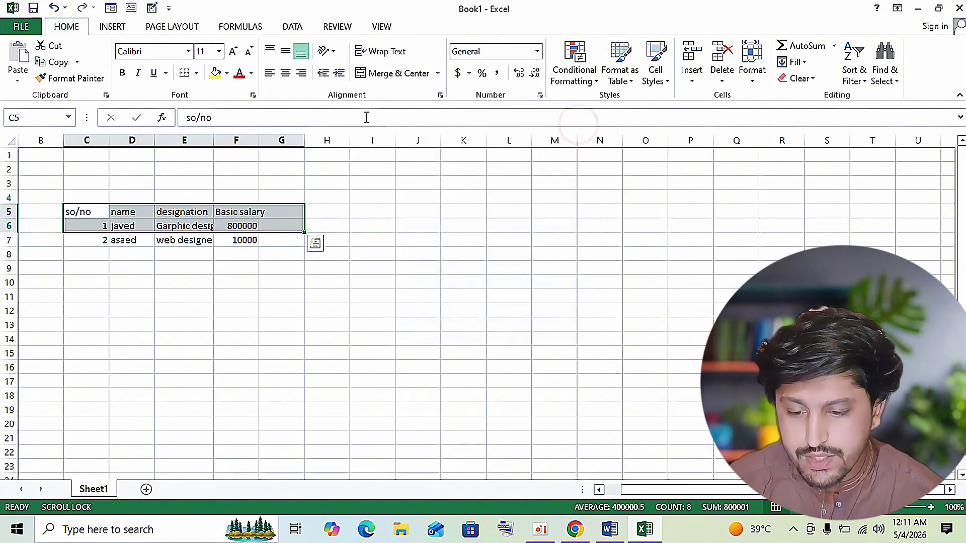
Autofit the designation and Basic salary columns (E and F) to their contents
double_click(213, 140)
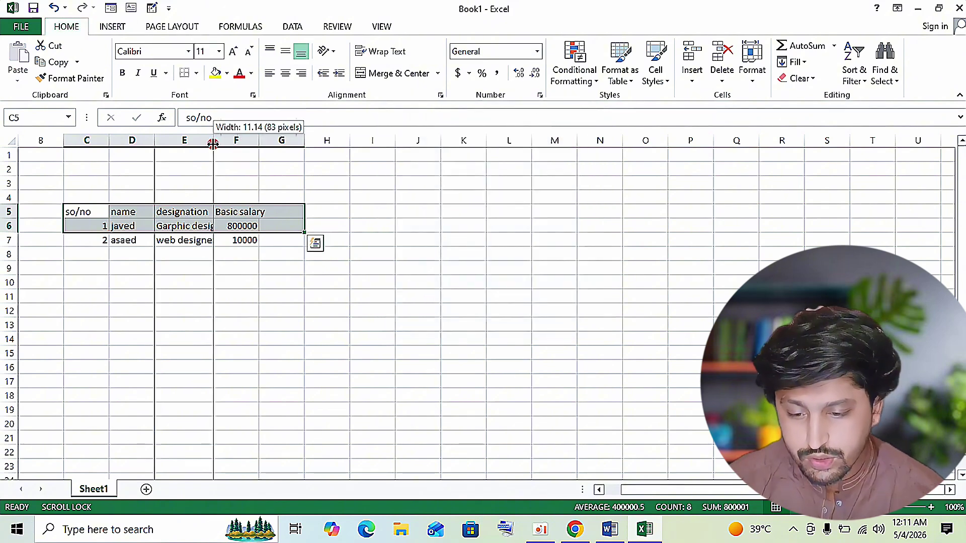
double_click(287, 141)
left_click(443, 216)
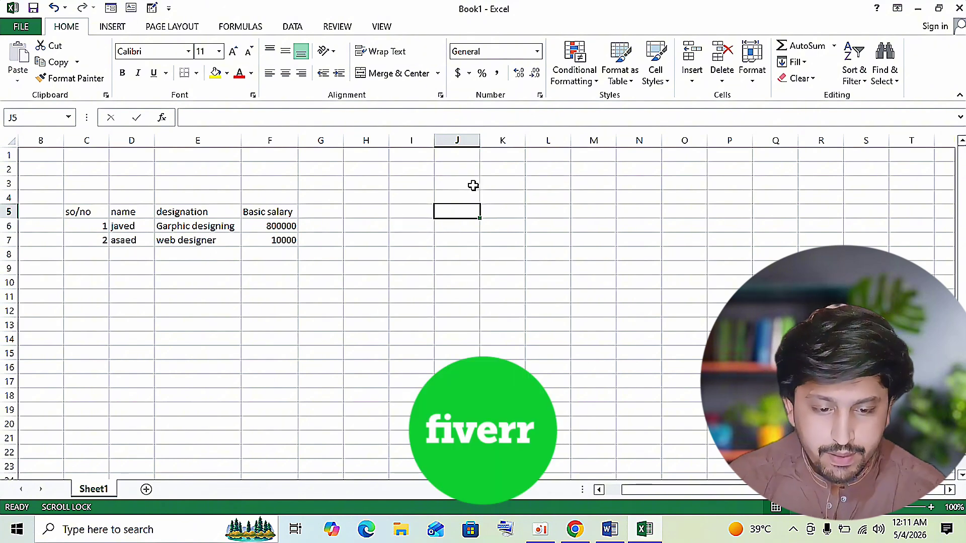
Minimize Excel and close the Word document Document1 without saving its changes
left_click(917, 9)
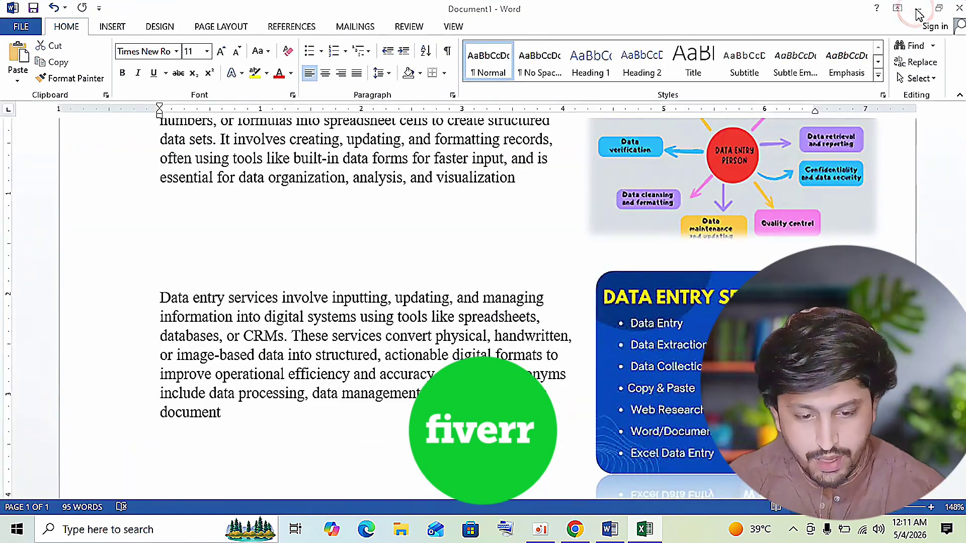
left_click(958, 8)
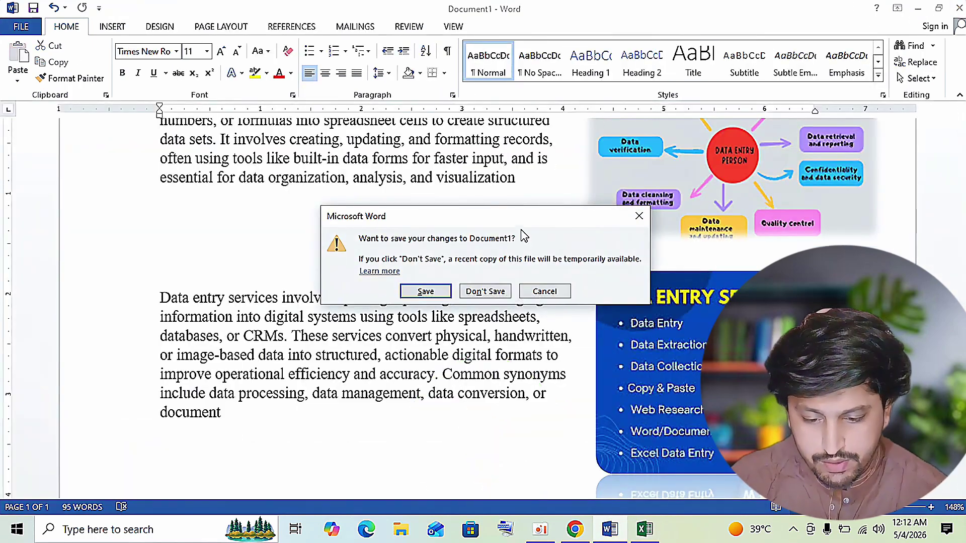
left_click(492, 291)
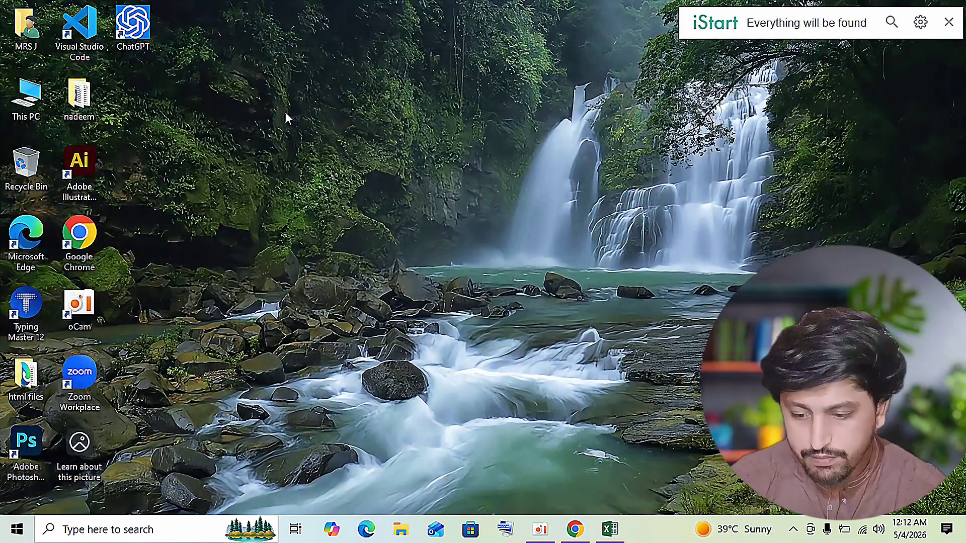
Launch Google Chrome in a maximized window and open the Fiverr website
double_click(75, 244)
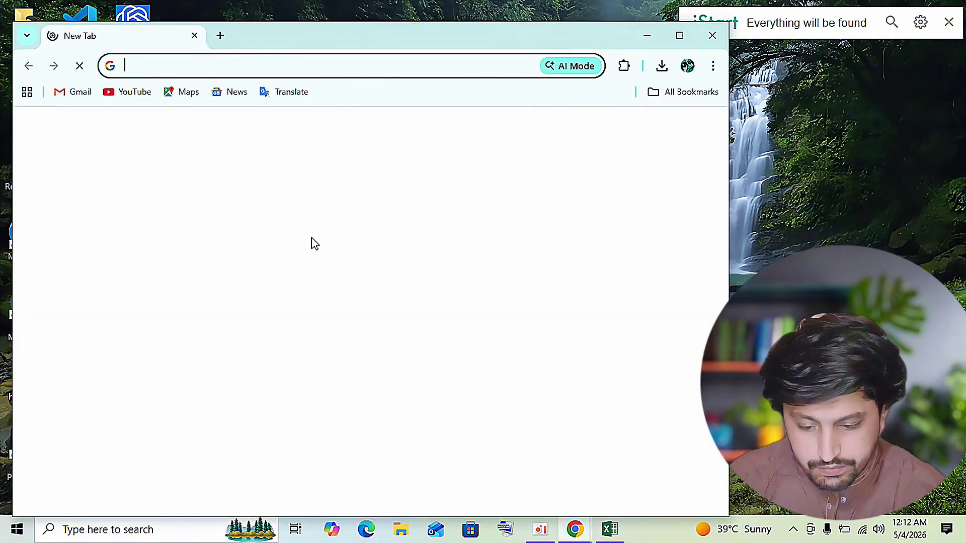
left_click(679, 35)
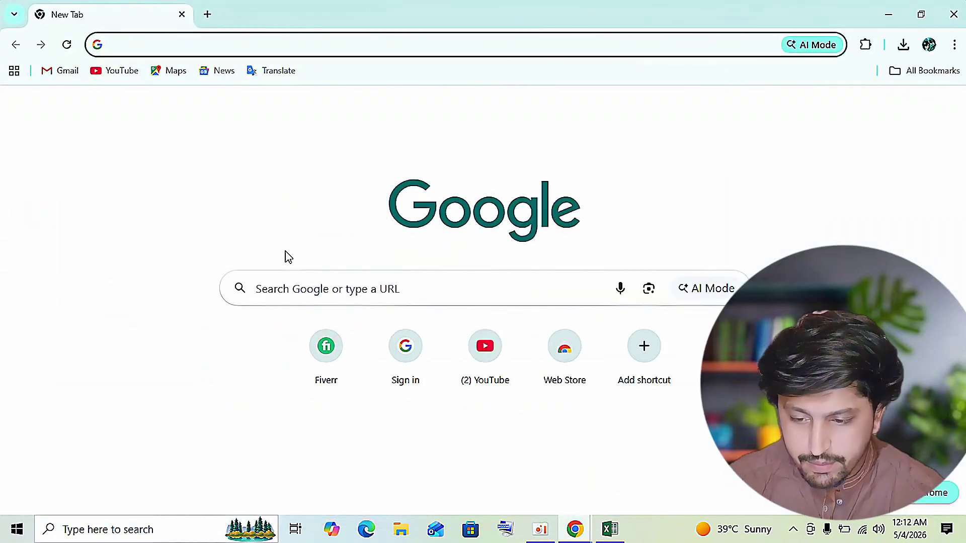
left_click(322, 340)
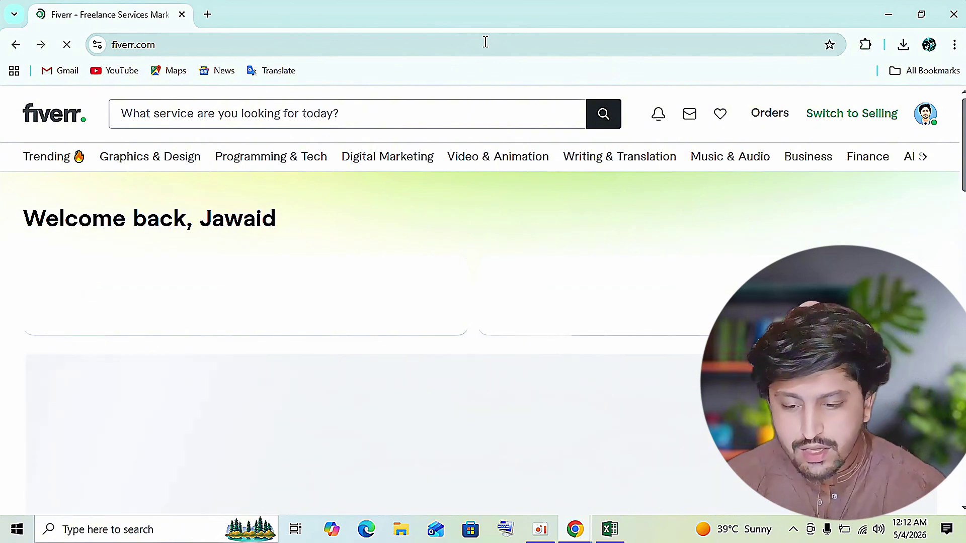
Try to search Fiverr for "data entry" services
left_click(198, 121)
type("data ")
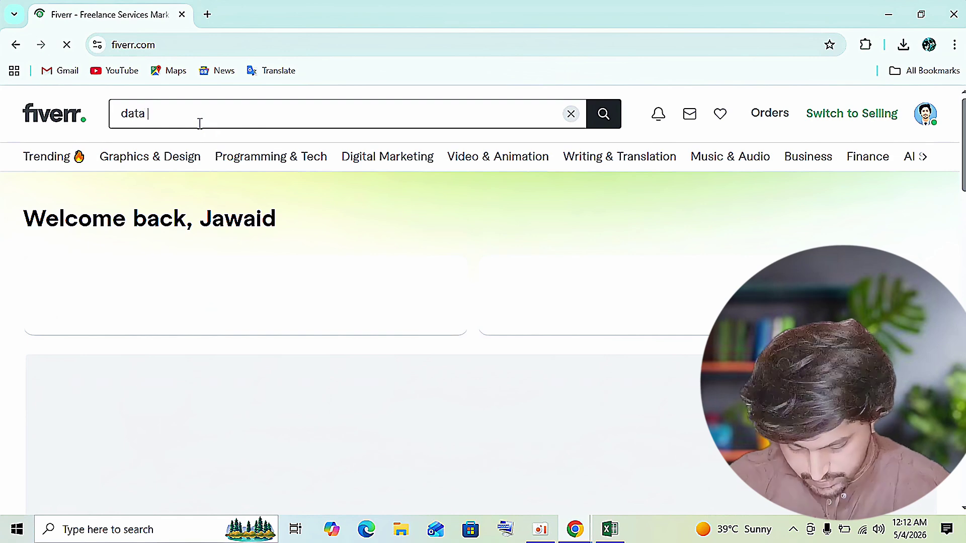
type("entry")
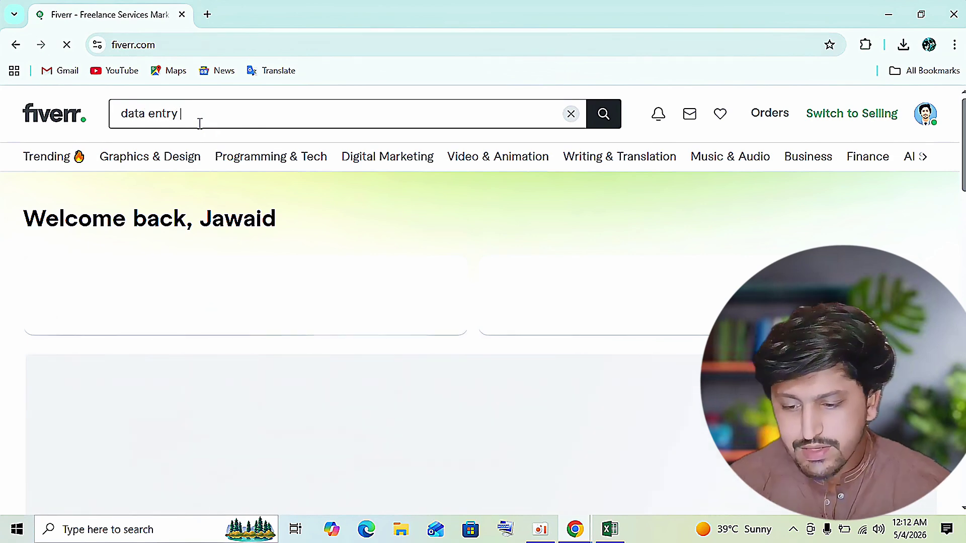
key("Return")
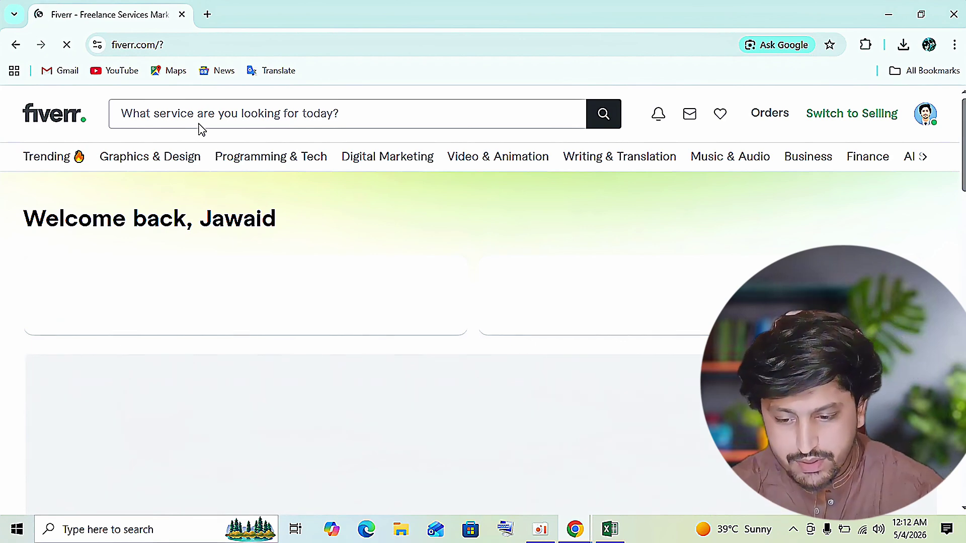
Repeat the Fiverr search for "data entry" and look through the gigs in the results
left_click(426, 122)
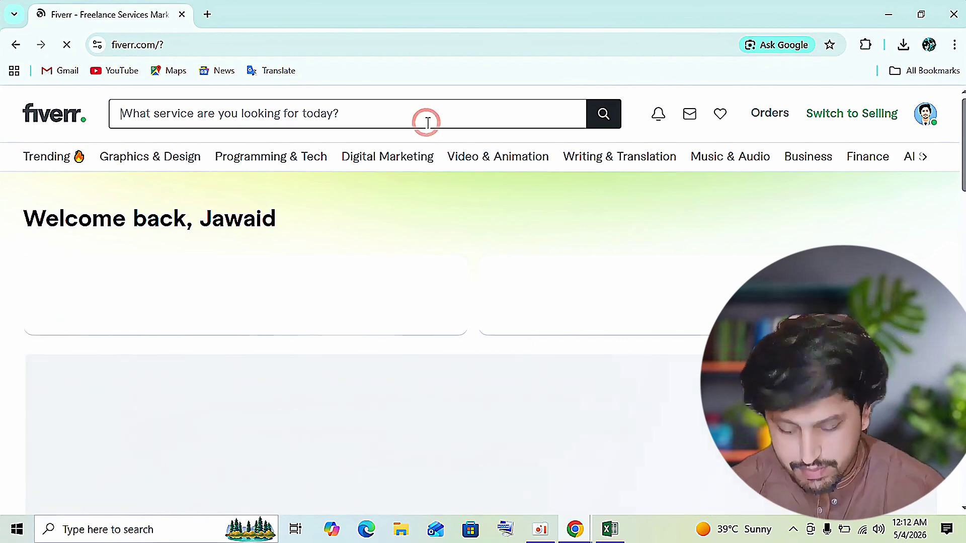
type("data entry")
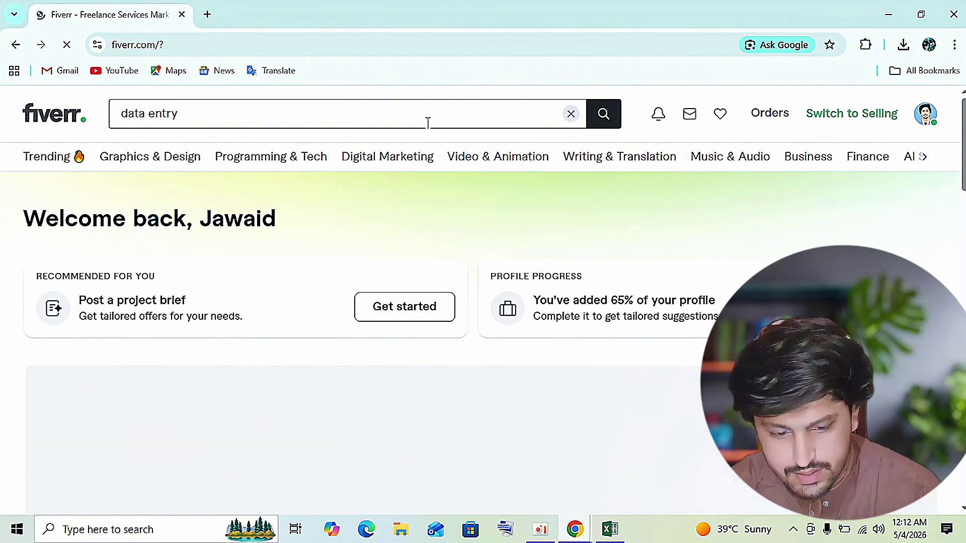
left_click(426, 122)
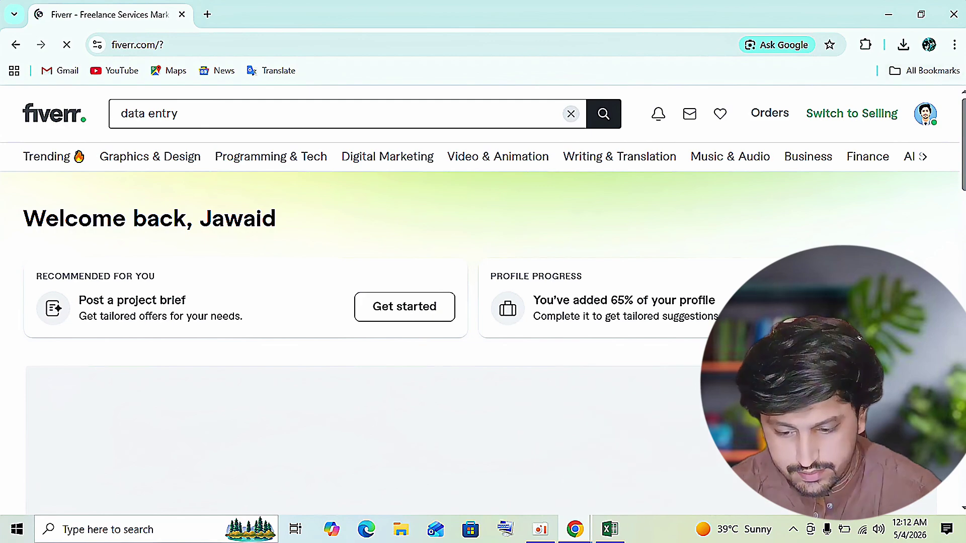
scroll(950, 237, "down", 10)
scroll(954, 156, "up", 8)
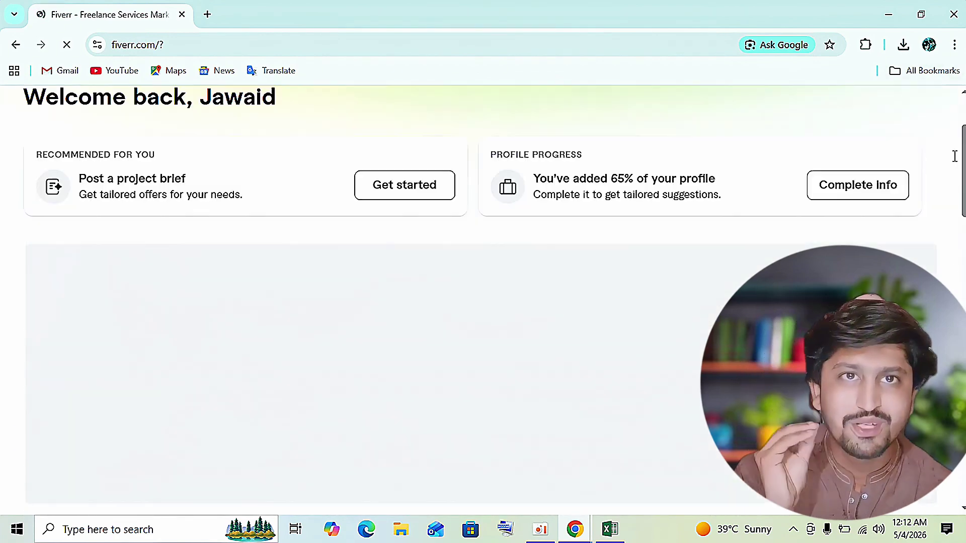
scroll(954, 156, "up", 2)
key("Return")
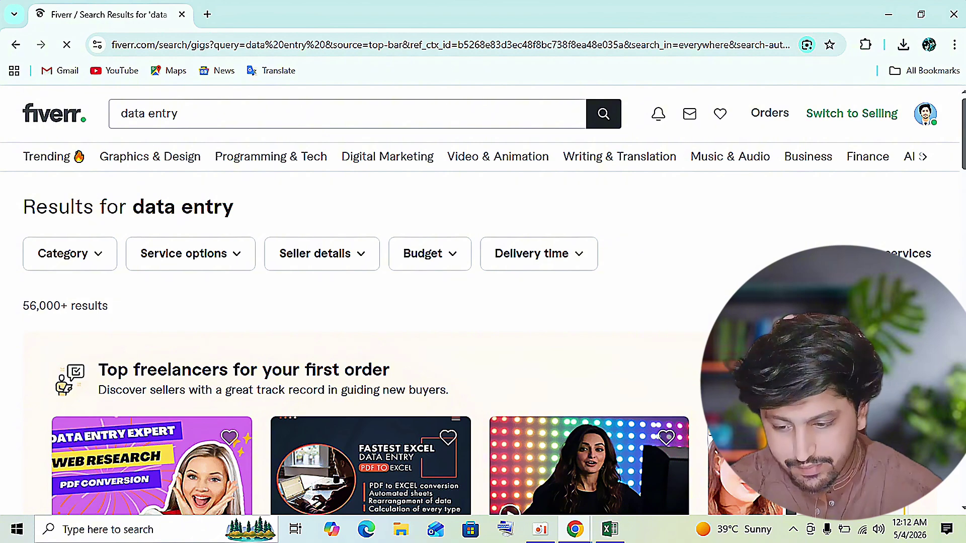
scroll(950, 204, "down", 5)
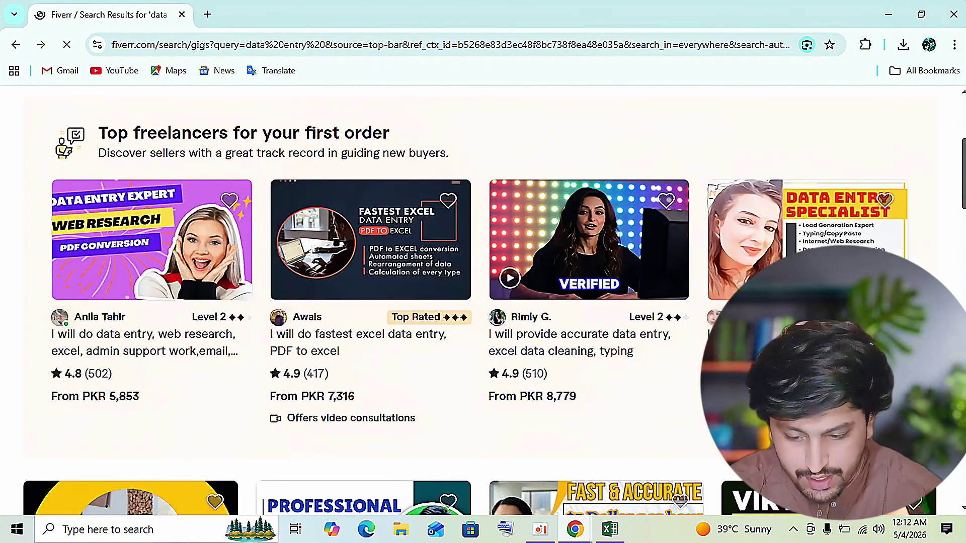
scroll(347, 204, "down", 1)
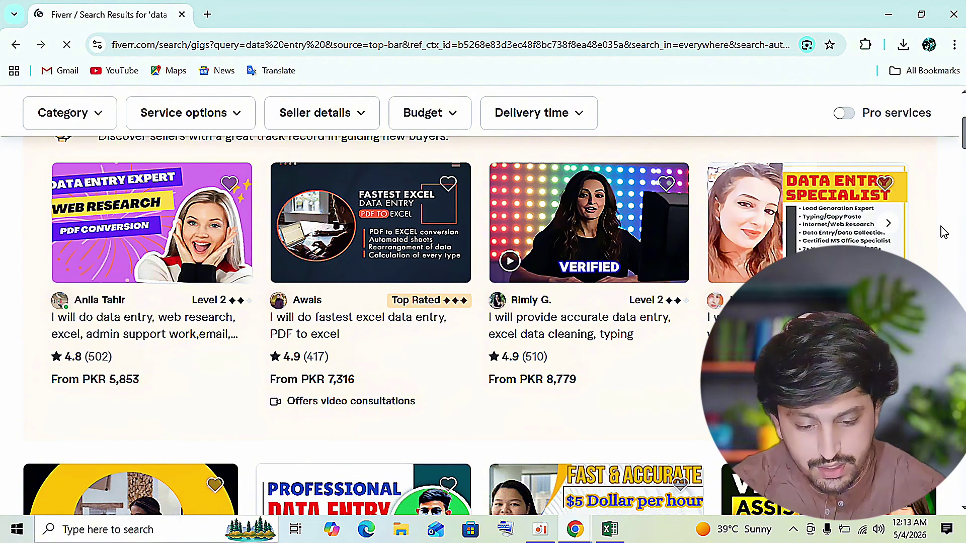
Browse further through the data entry results and open the virtual assistant gig for data entry, copy paste, data collection and web scraping
scroll(722, 232, "down", 5)
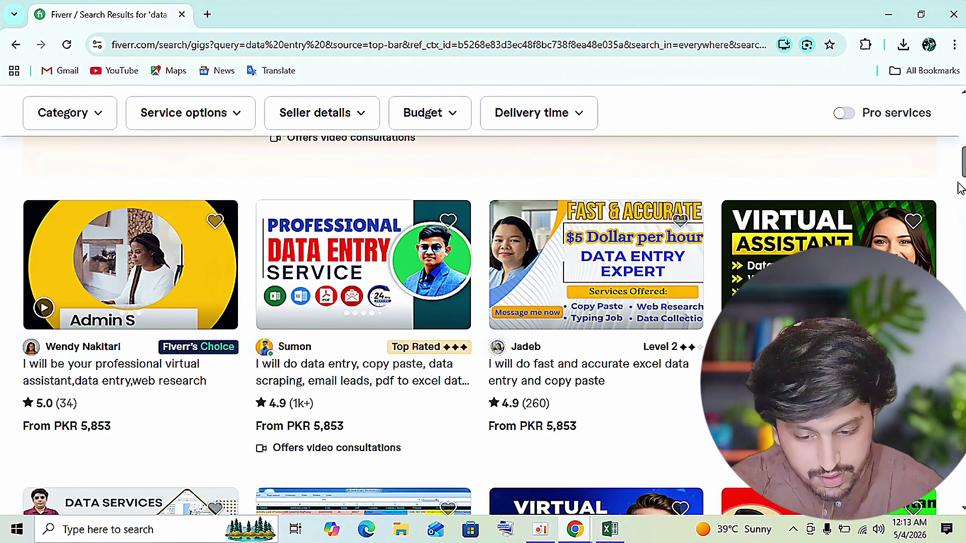
scroll(959, 171, "down", 8)
scroll(959, 213, "down", 5)
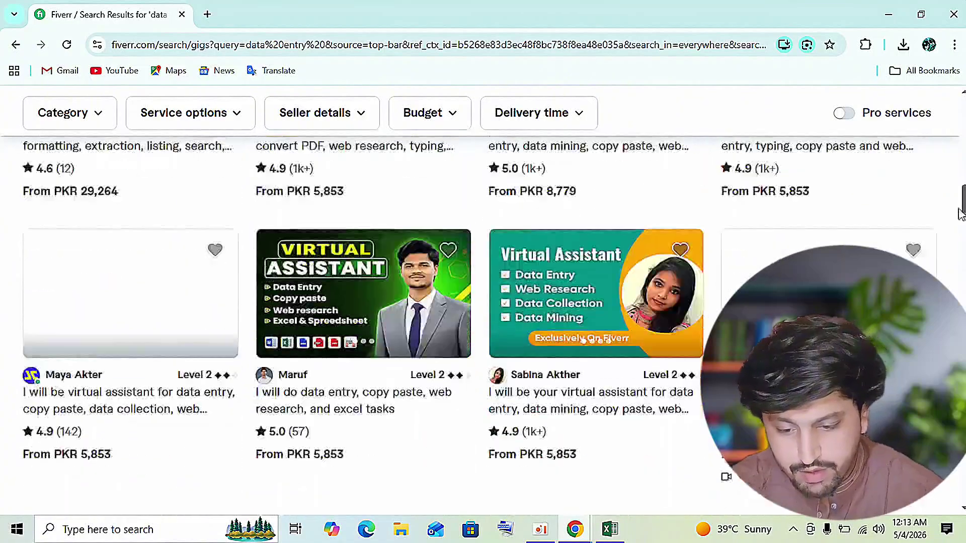
scroll(958, 214, "up", 2)
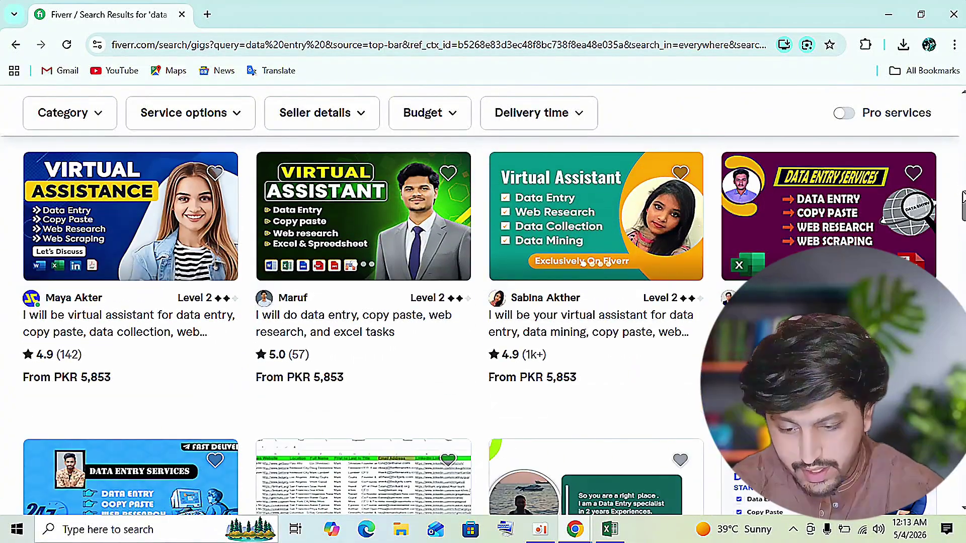
scroll(958, 214, "down", 4)
scroll(384, 256, "up", 4)
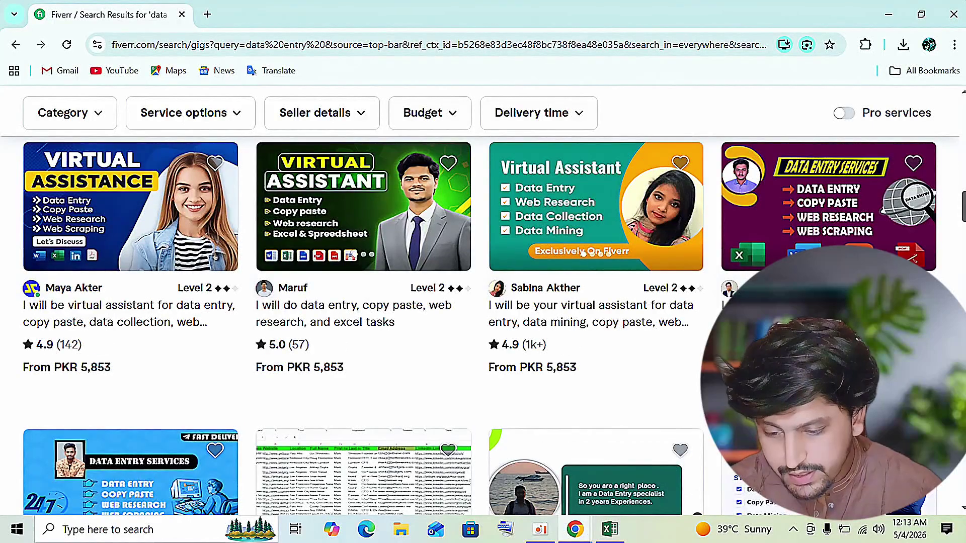
left_click(160, 310)
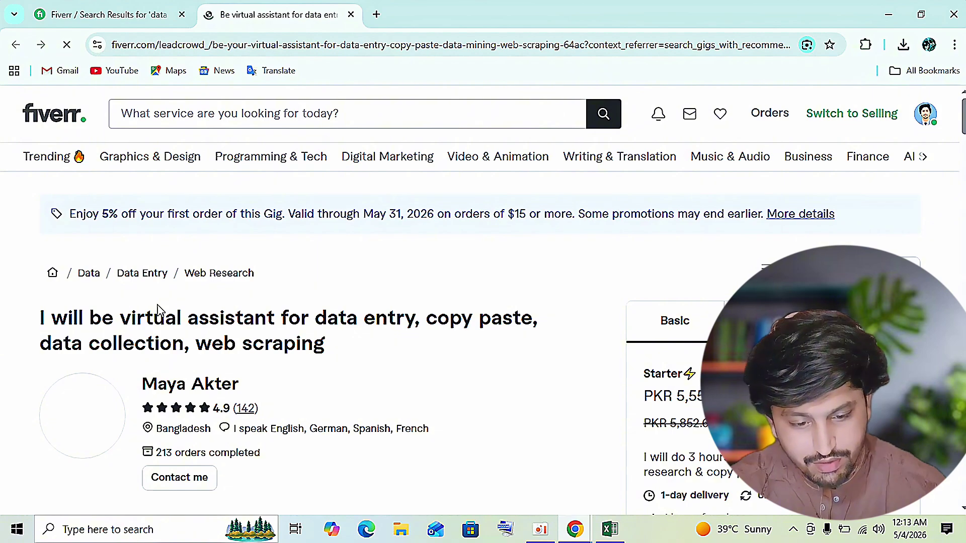
Look through the gig's FAQ, its rating breakdown and the individual buyer reviews
scroll(958, 172, "down", 15)
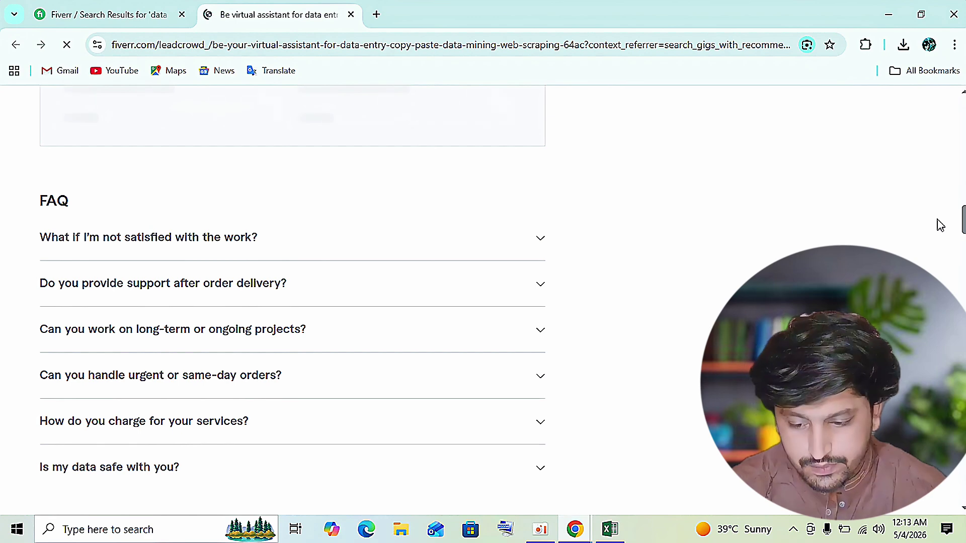
left_click_drag(964, 220, 964, 263)
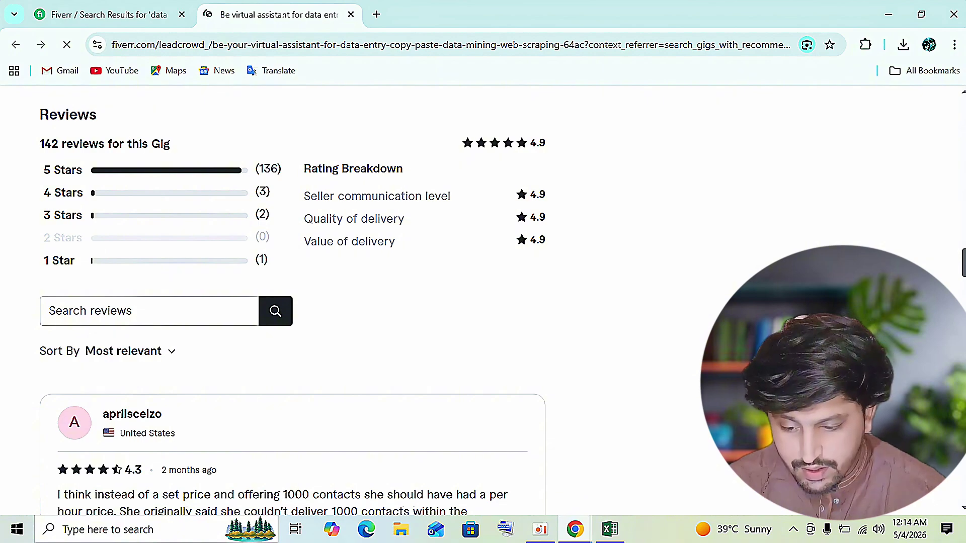
left_click_drag(964, 262, 965, 318)
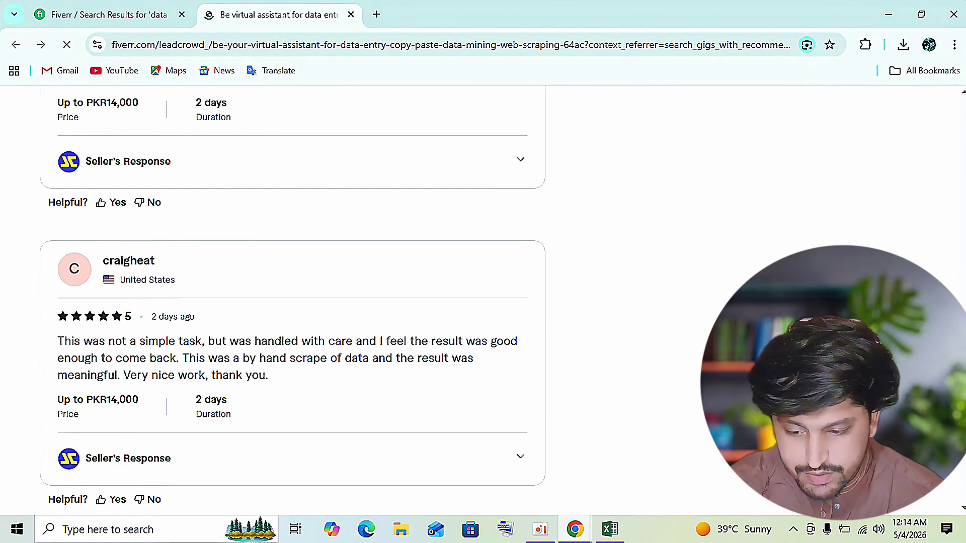
Return to the gig's introductory sections, dismiss the first-order discount offer and view the About this Gig section
left_click_drag(964, 319, 951, 189)
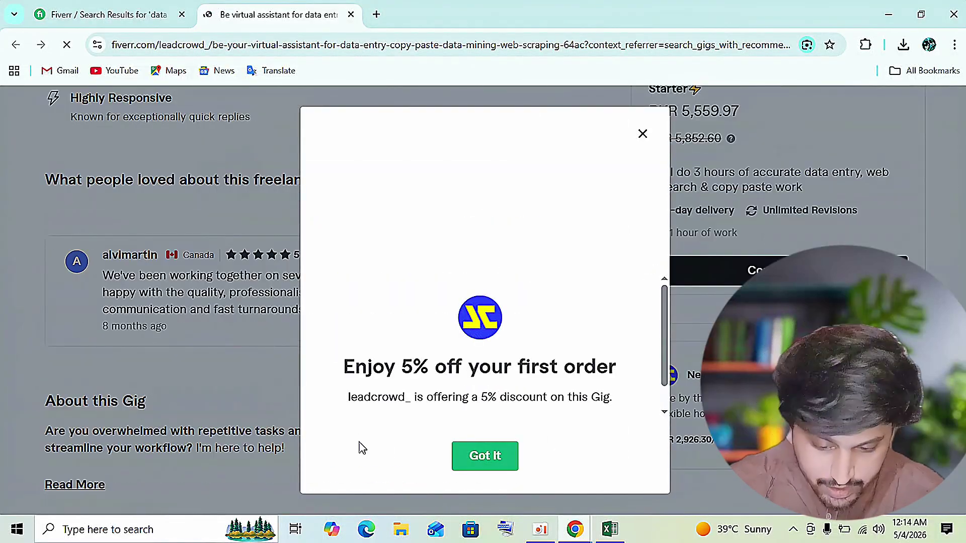
left_click(497, 463)
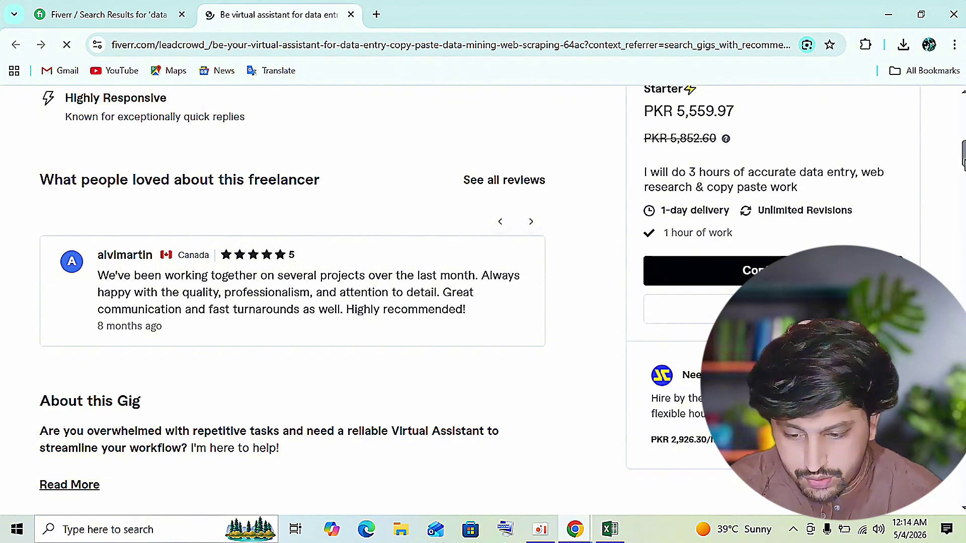
left_click_drag(963, 160, 931, 178)
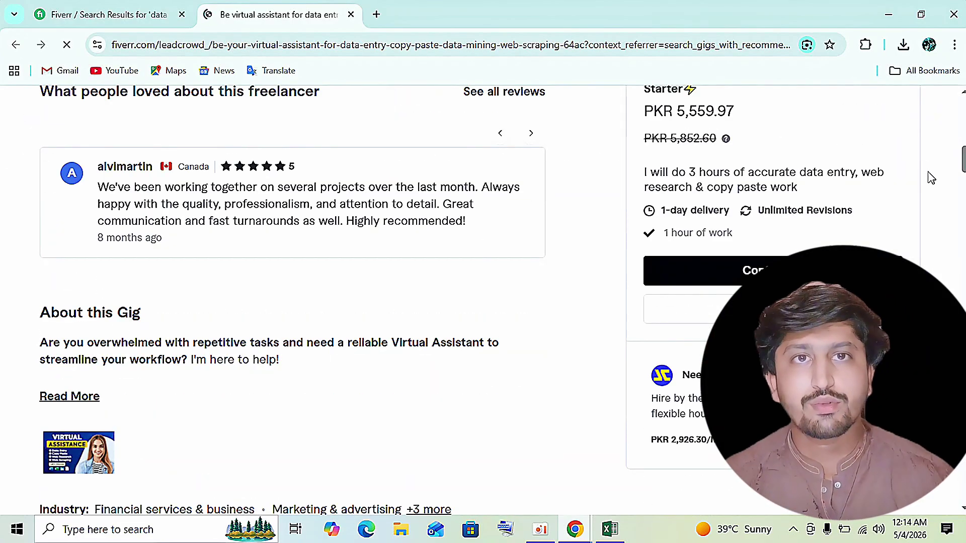